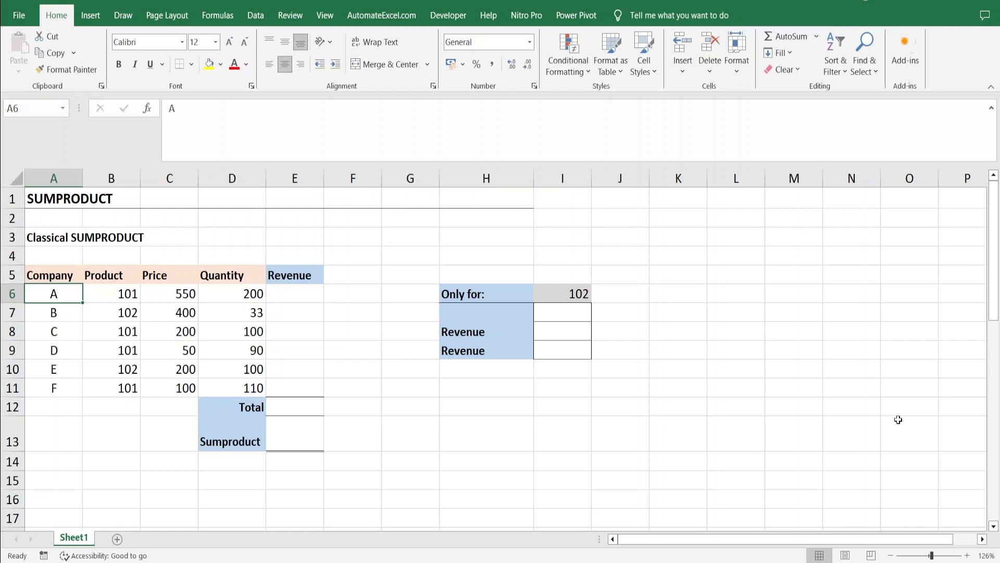
Step: Calculate company A's revenue in E6 as price times quantity with =C6*D6
key("Right")
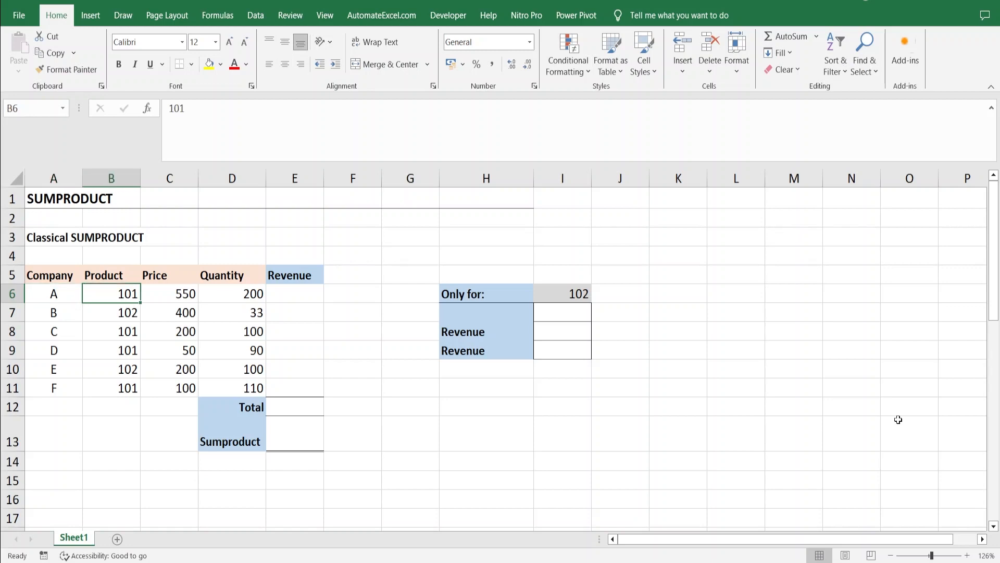
key("Right")
key("Right")
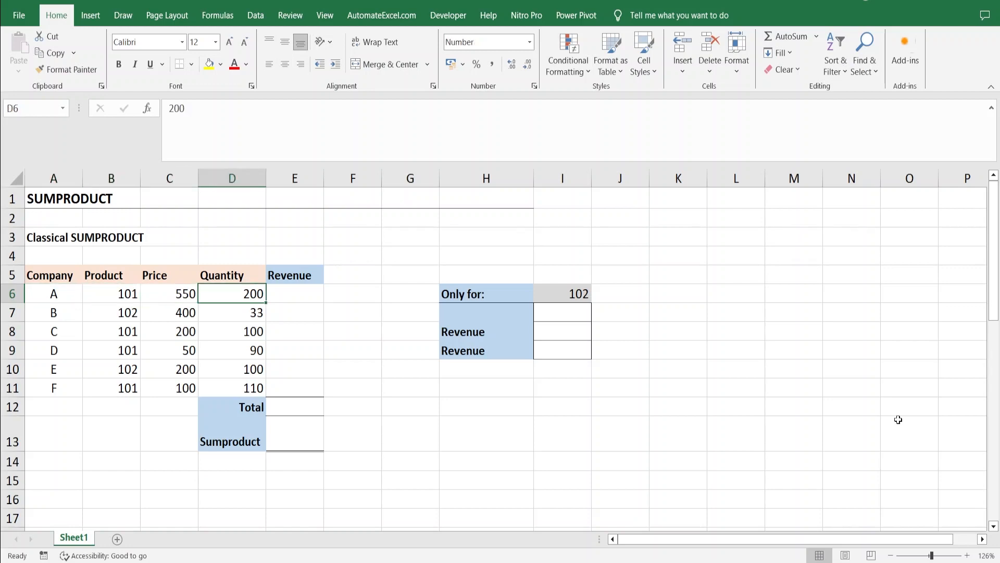
key("Right")
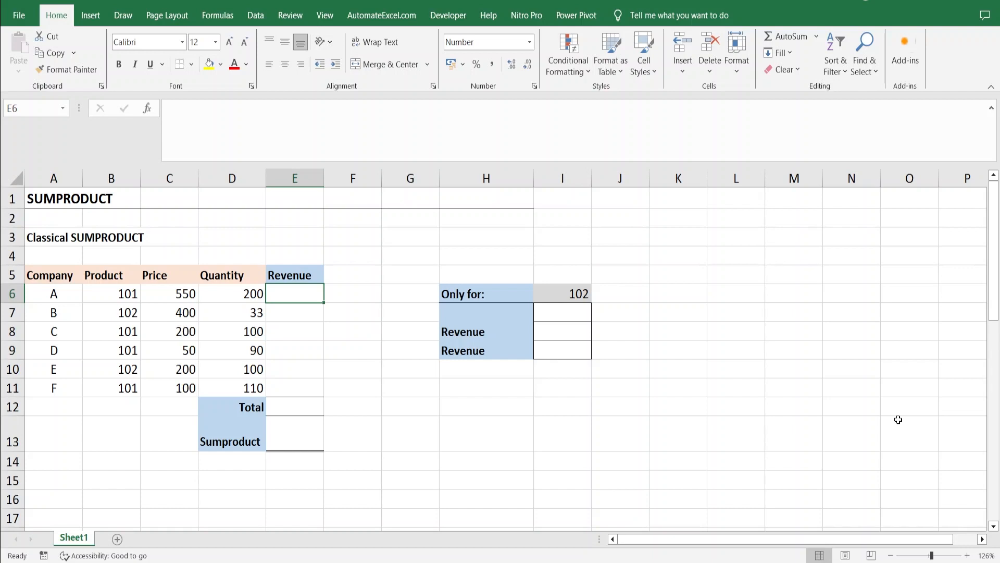
type("=")
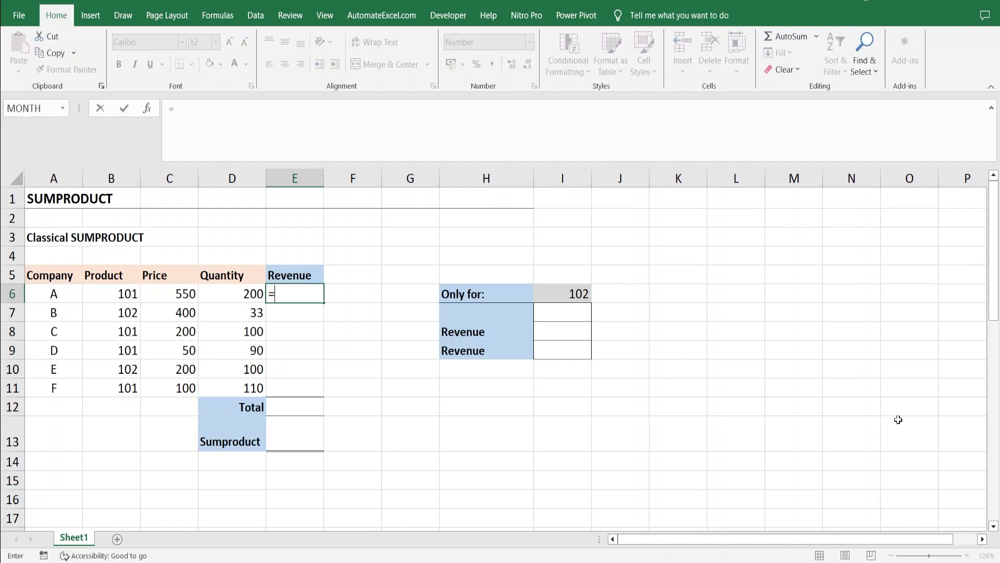
key("Left")
key("Left")
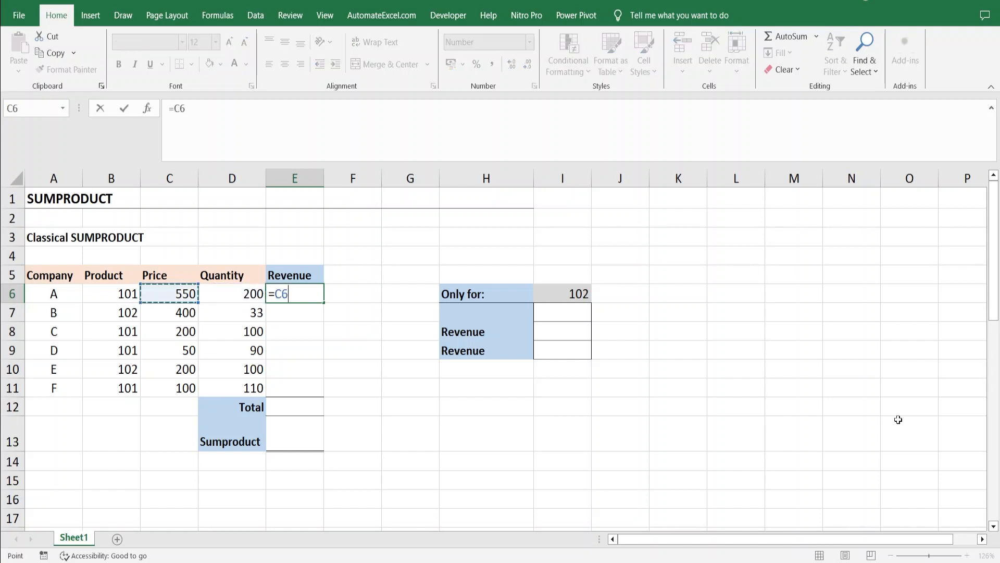
type("*")
key("Right")
key("Left")
key("Left")
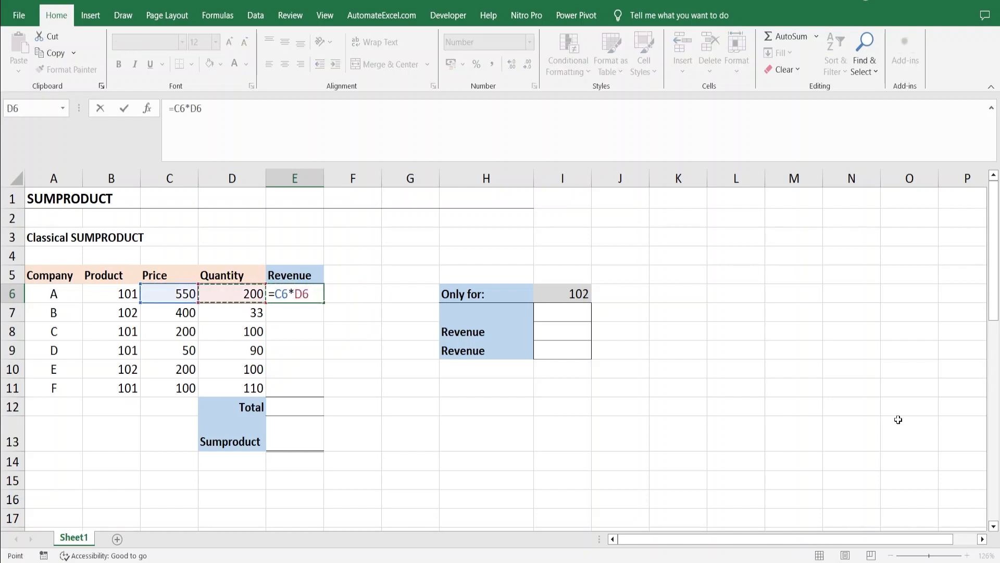
key("Return")
Step: Fill the revenue formula from E6 down through E11 for the remaining companies
key("Up")
key("shift+Down")
key("shift+Down")
key("shift+Down")
key("shift+Down")
key("shift+Down")
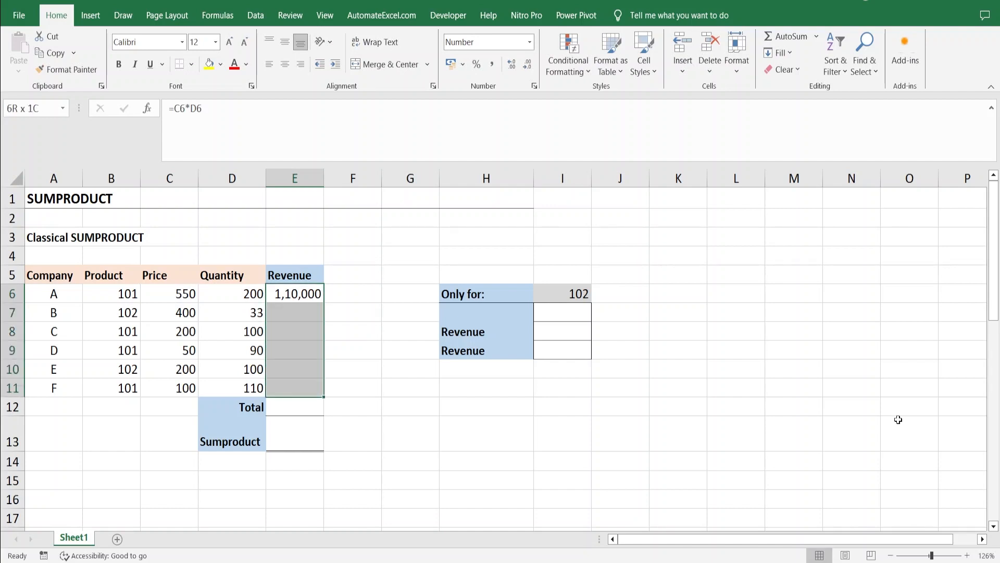
key("ctrl+d")
Step: Total the revenue column in E12 with =SUM(E6:E11)
key("Down")
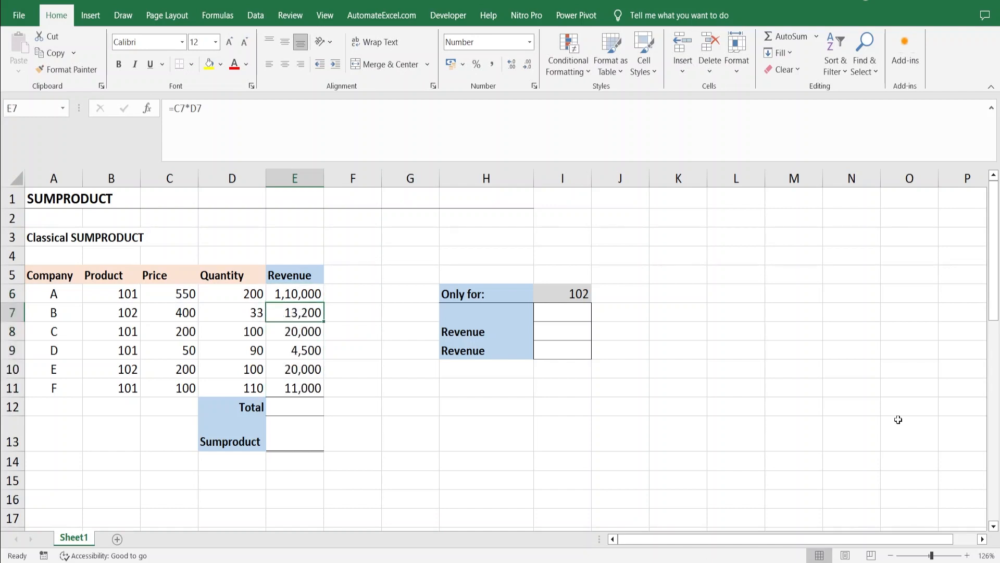
key("Down")
key("Down")
key("Down")
key("Down")
key("Down")
type("=sum")
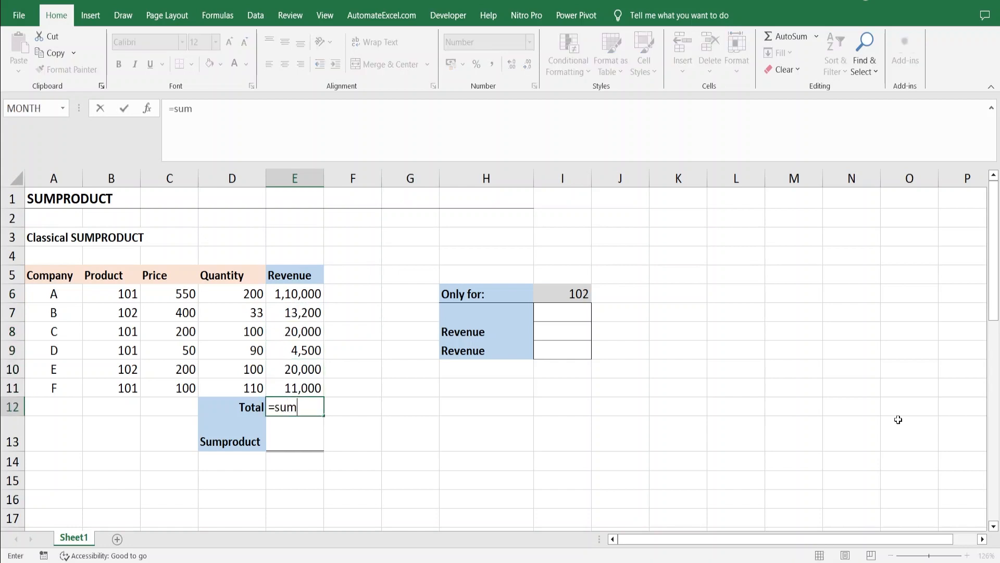
key("Tab")
key("Up")
key("Up")
key("Up")
key("Up")
key("Up")
key("Up")
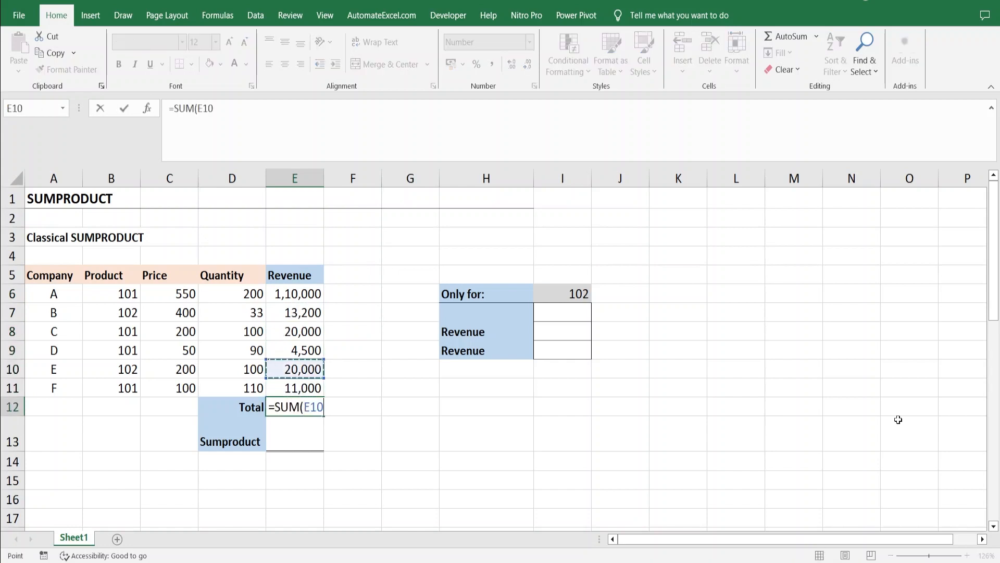
key("shift+Down")
key("shift+Down")
key("shift+Down")
key("shift+Down")
key("shift+Down")
key("shift+Down")
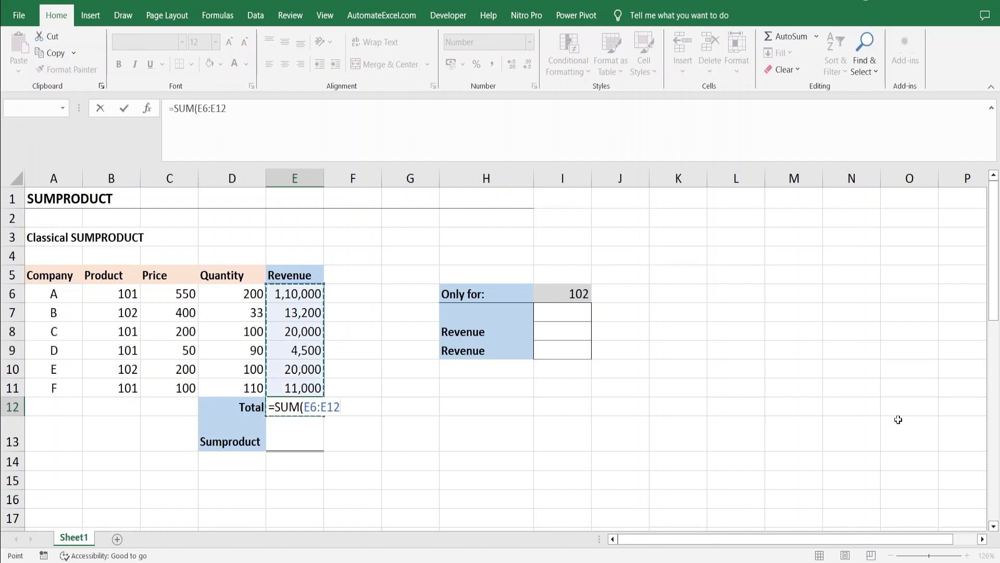
key("shift+Up")
type(")")
key("Return")
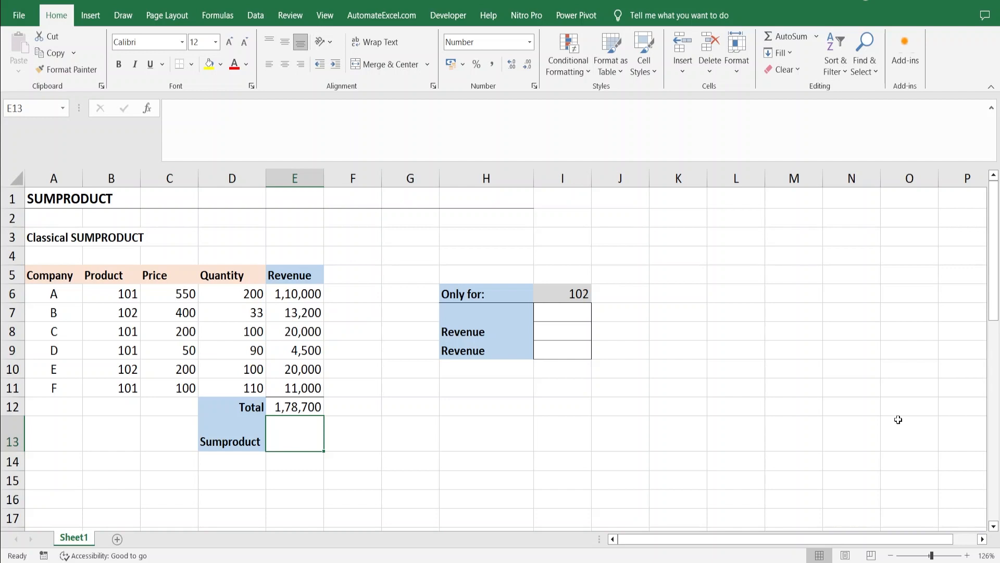
Step: Enter =SUMPRODUCT(C6:C11,D6:D11) in E13 and compare it with the Total cell above
type("=sumpro")
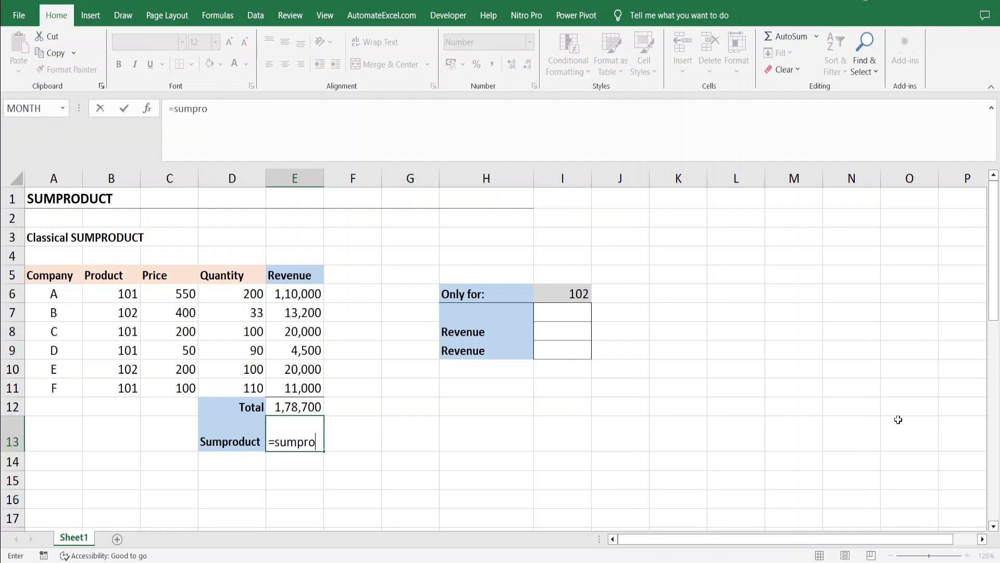
key("Tab")
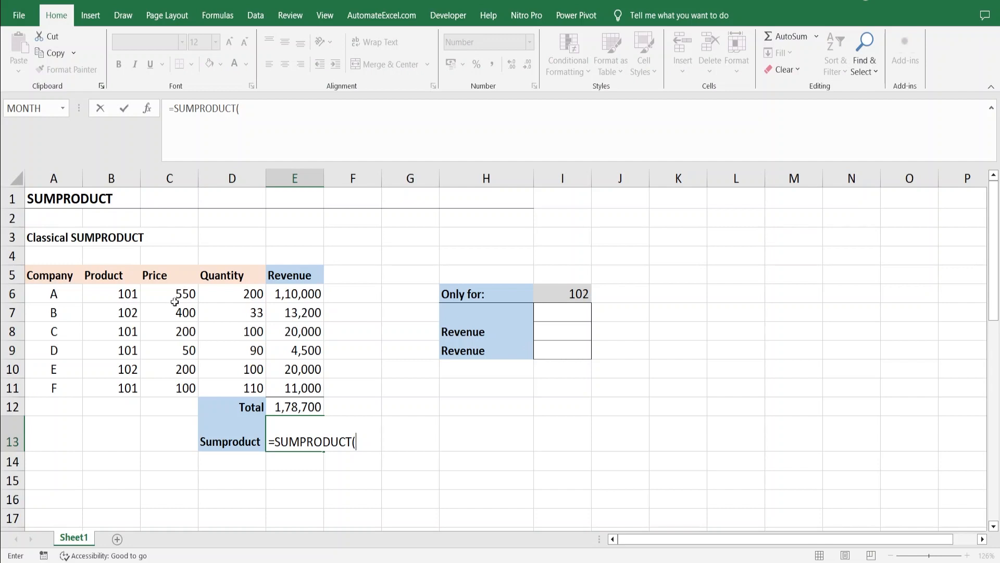
left_click_drag(176, 294, 162, 386)
type(",")
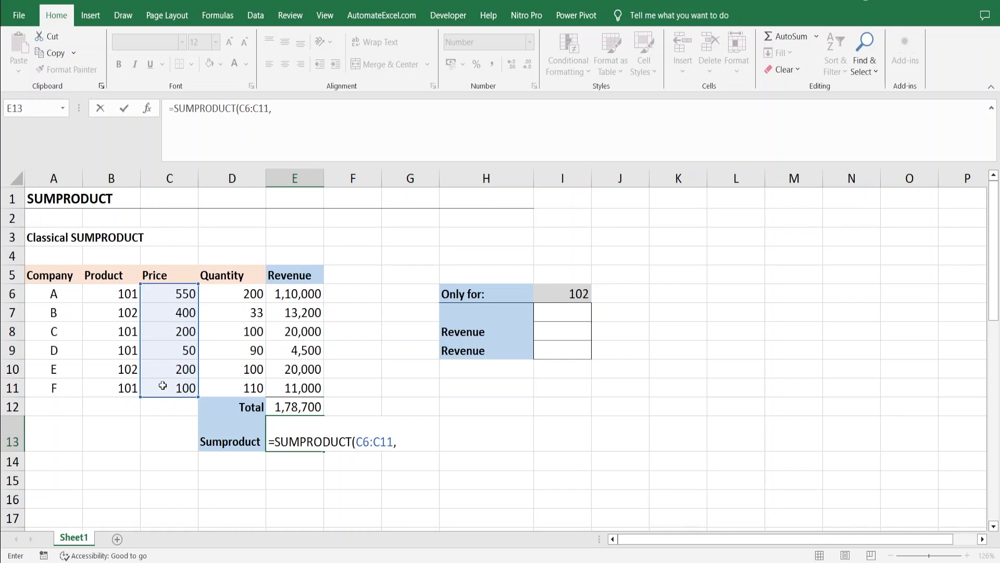
left_click_drag(232, 290, 224, 388)
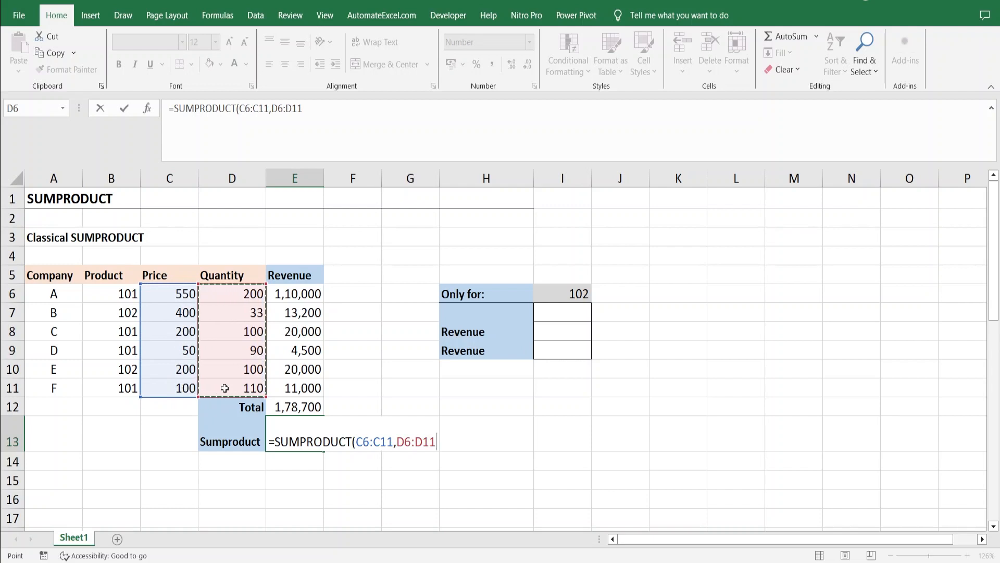
type(")")
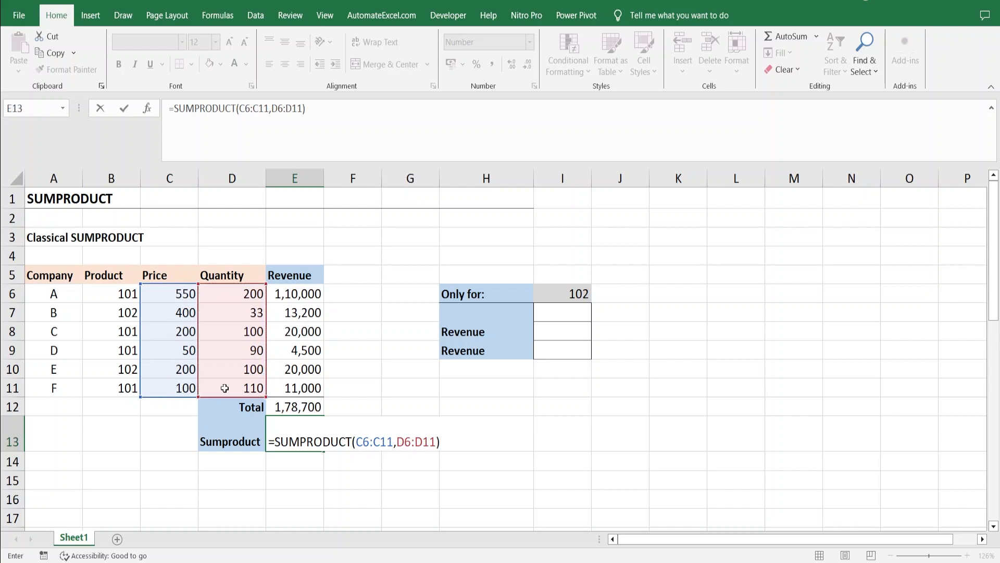
key("Return")
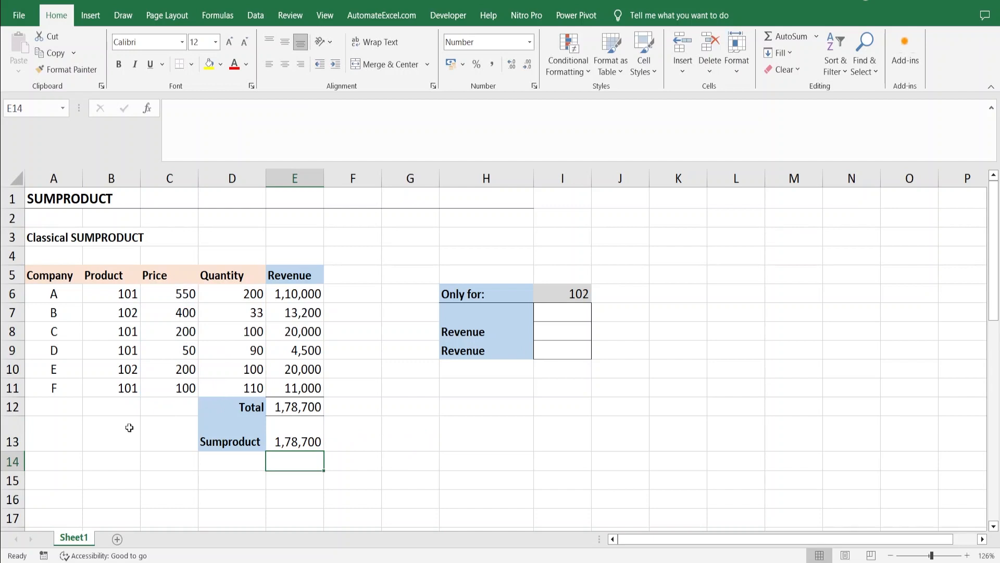
left_click(295, 439)
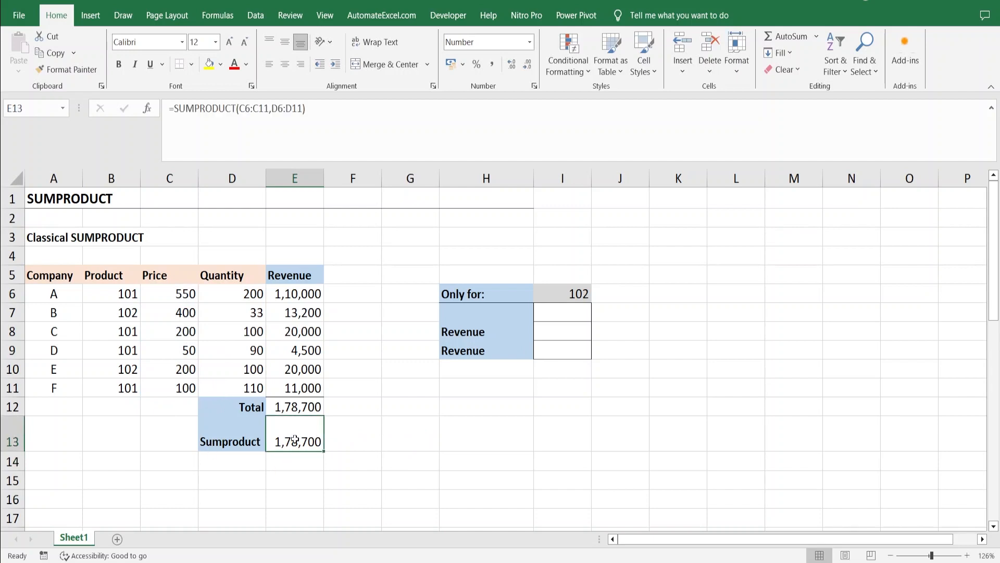
left_click(295, 406)
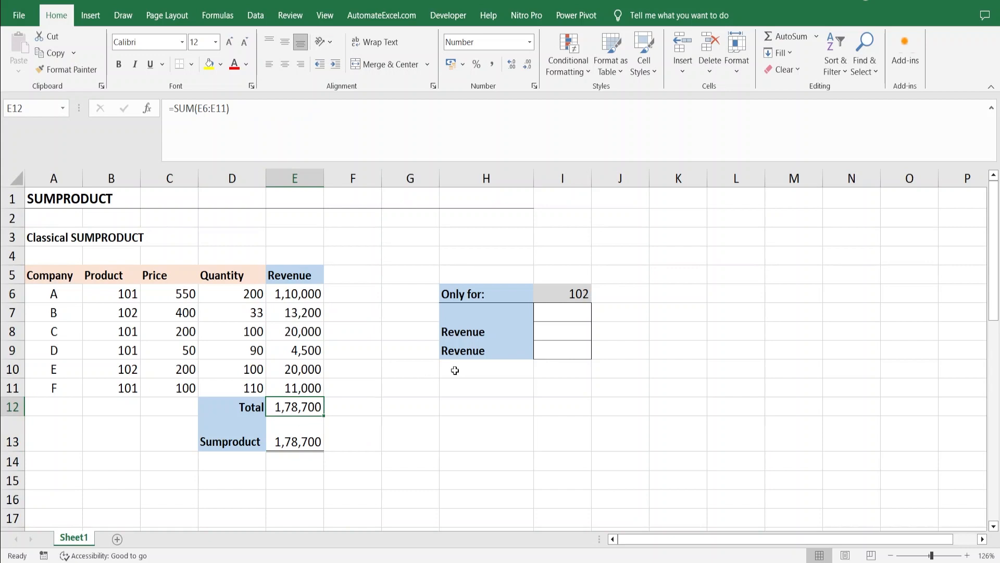
left_click(564, 307)
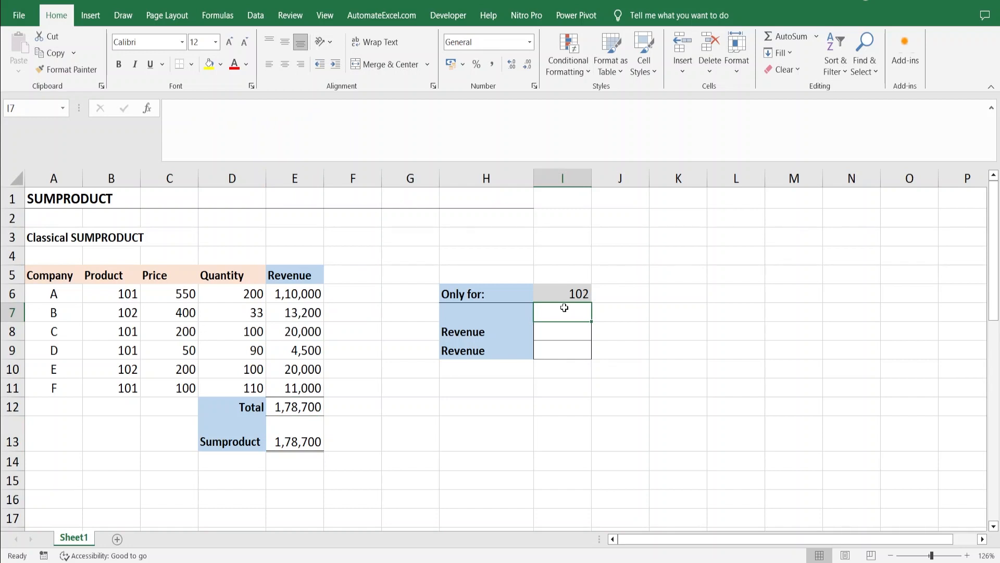
key("Down")
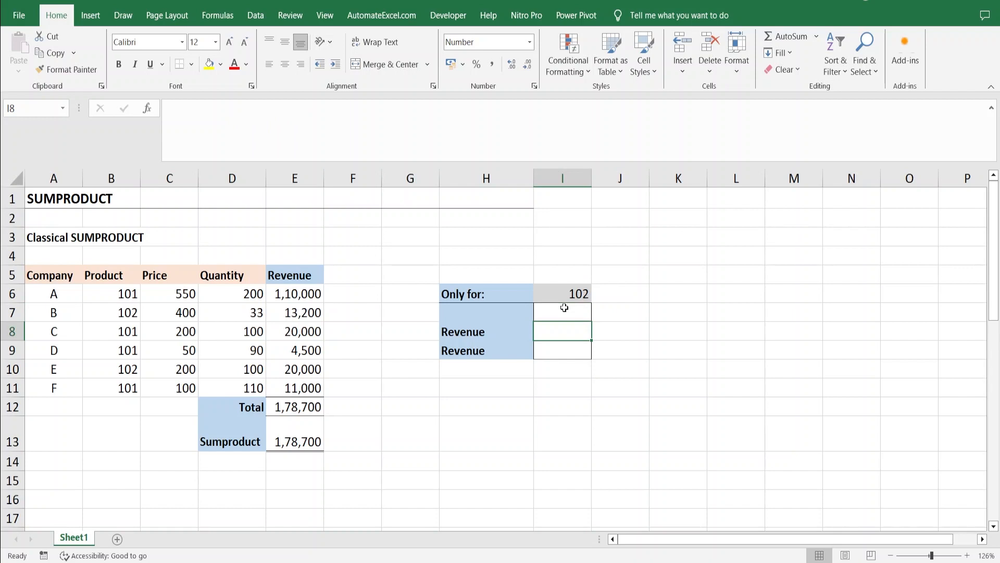
type("=sum")
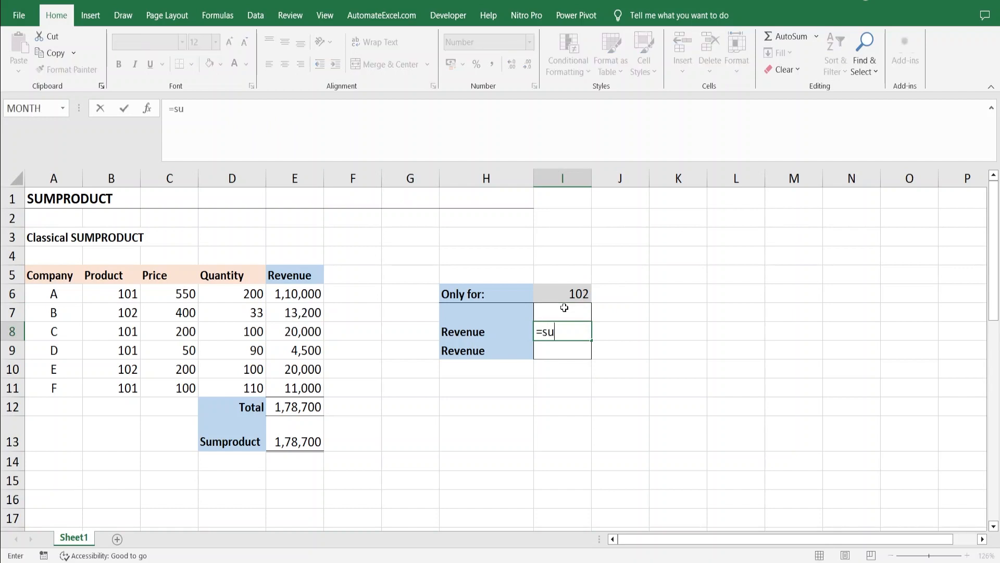
key("Left")
key("Left")
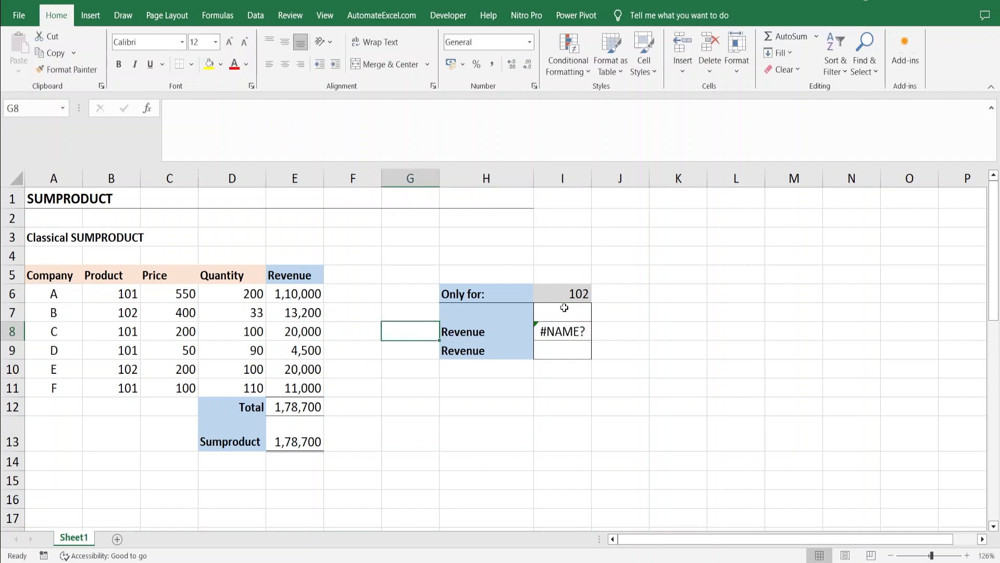
Step: Start a SUMPRODUCT formula in I8 with the parenthesized product condition (B6:B11 = I6)
key("Right")
key("Right")
type("=sum")
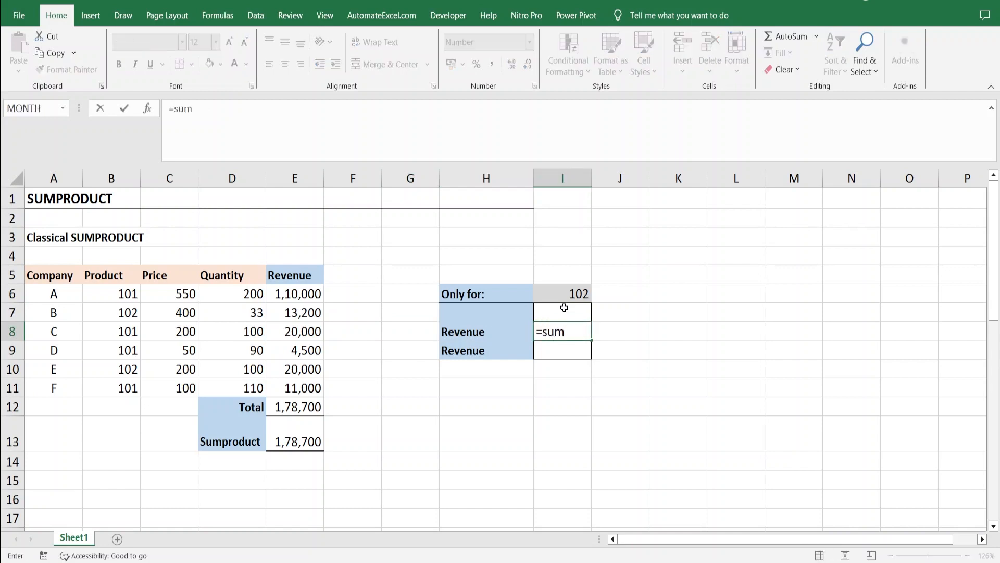
key("Tab")
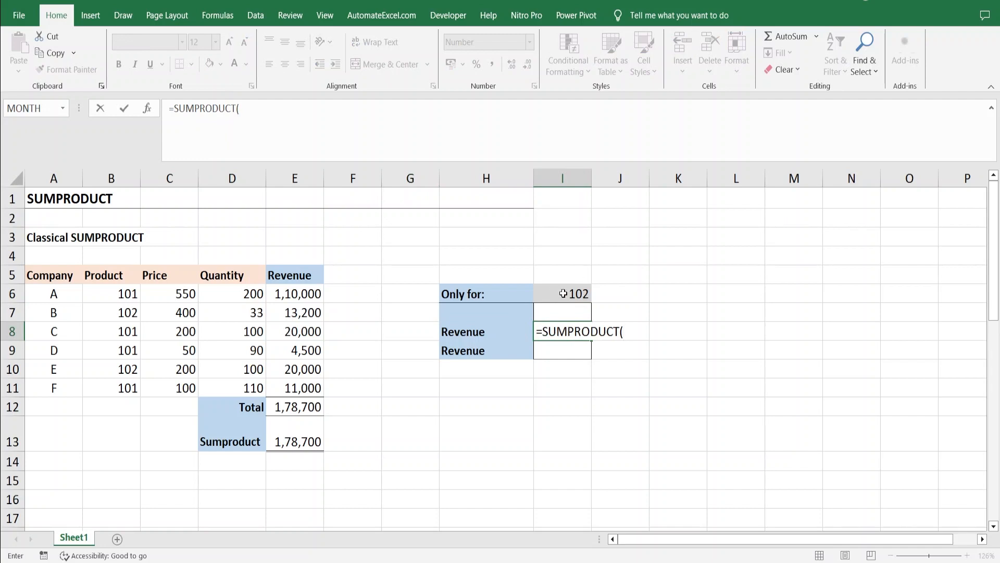
left_click_drag(116, 294, 119, 333)
left_click_drag(121, 371, 123, 385)
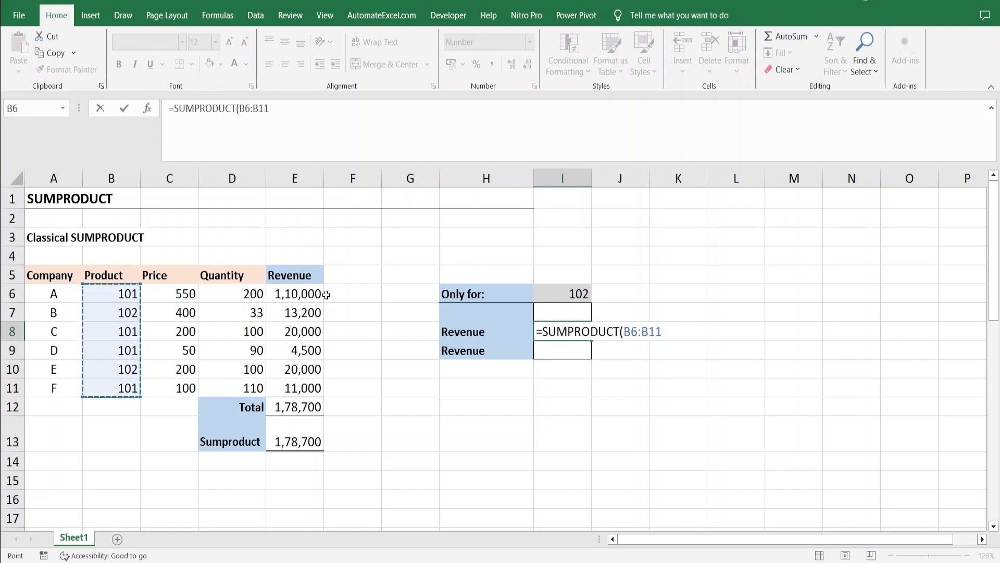
type("=")
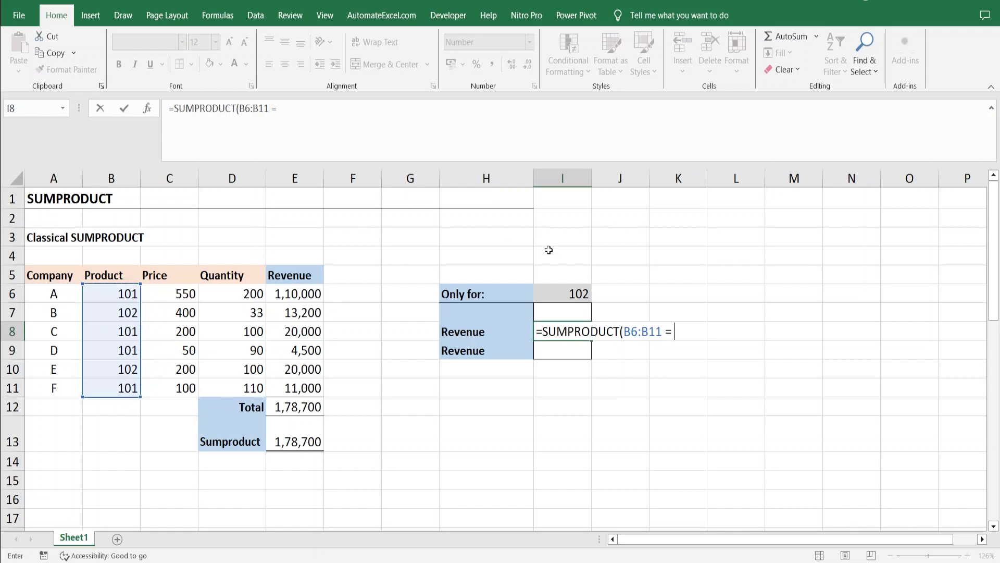
left_click(556, 292)
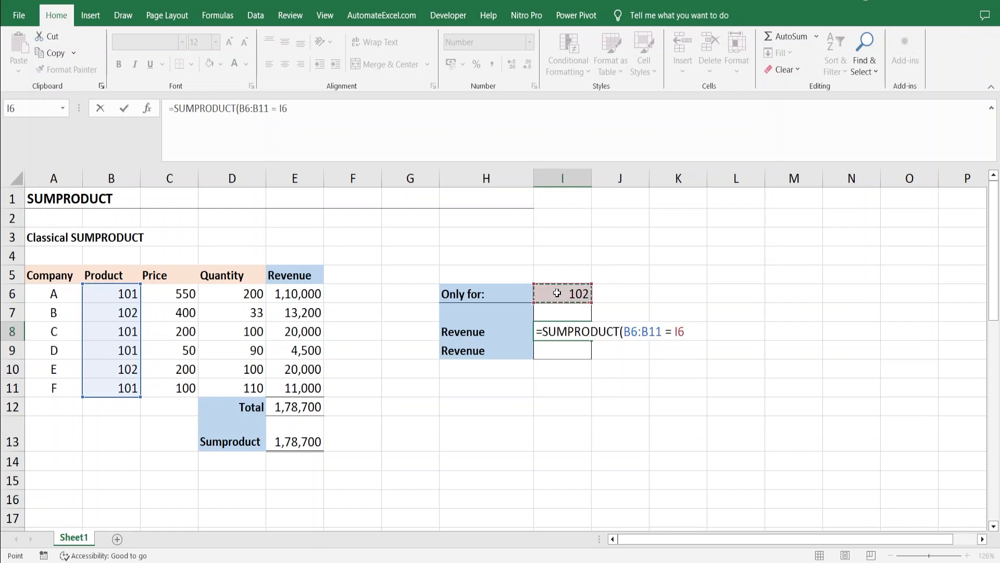
type(")")
left_click(626, 331)
type("(")
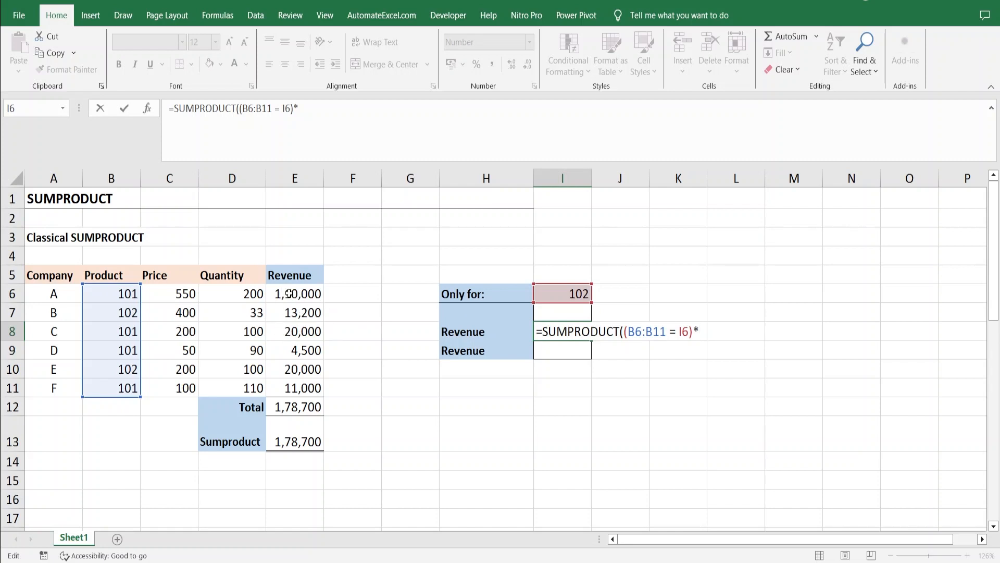
Step: Complete the I8 formula by multiplying the condition by prices C6:C11 and quantities D6:D11
left_click_drag(156, 294, 167, 378)
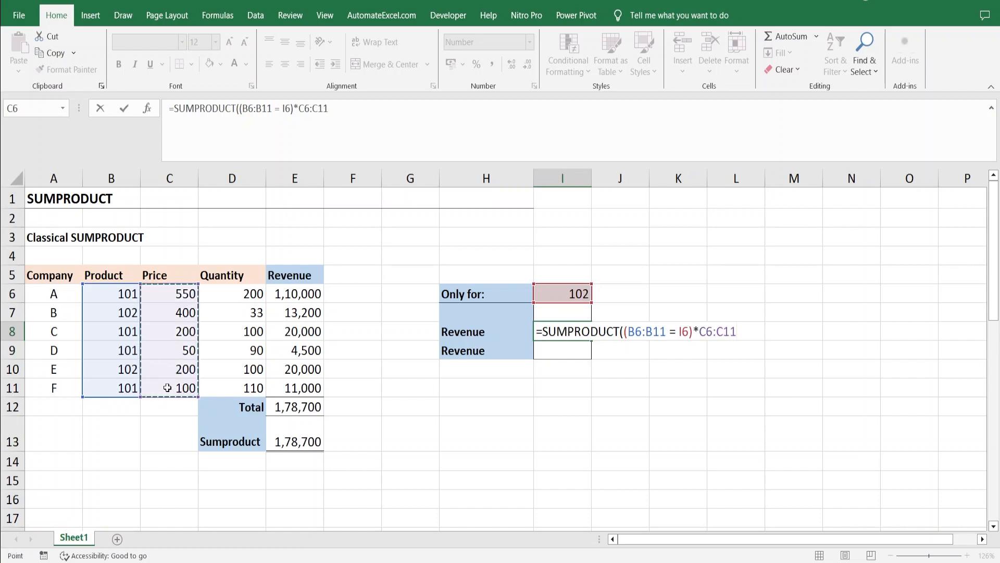
type("*")
left_click_drag(218, 292, 226, 388)
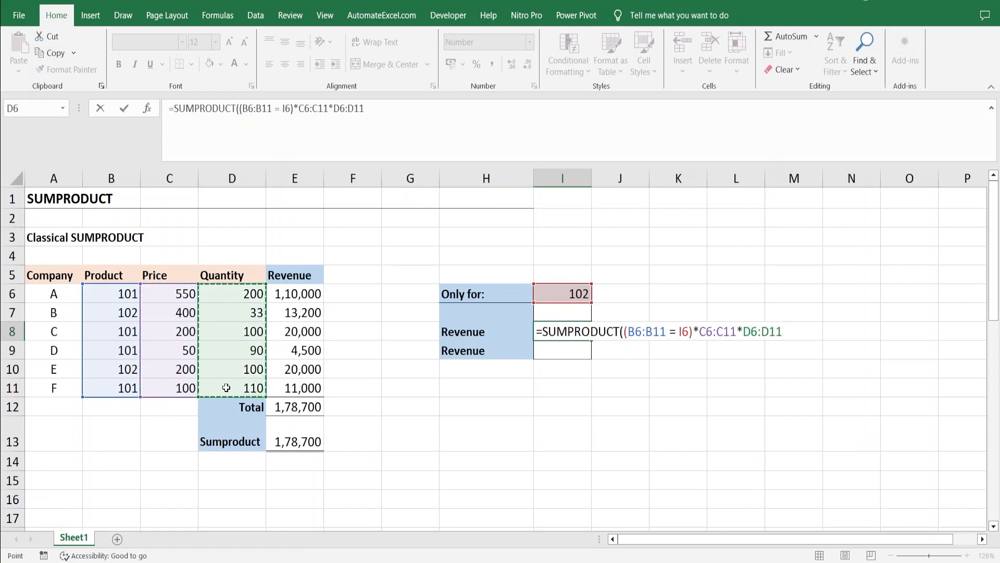
type(")")
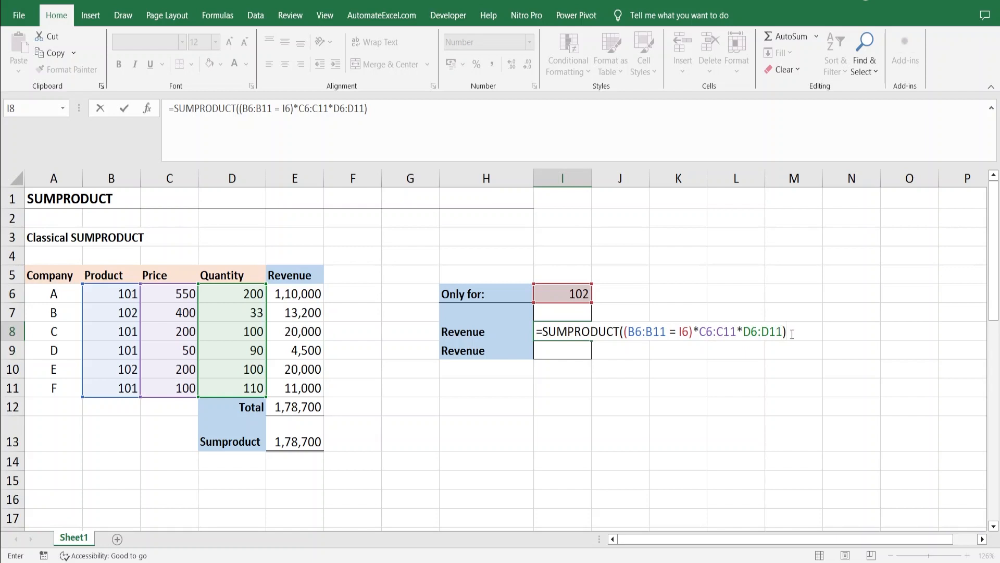
key("Return")
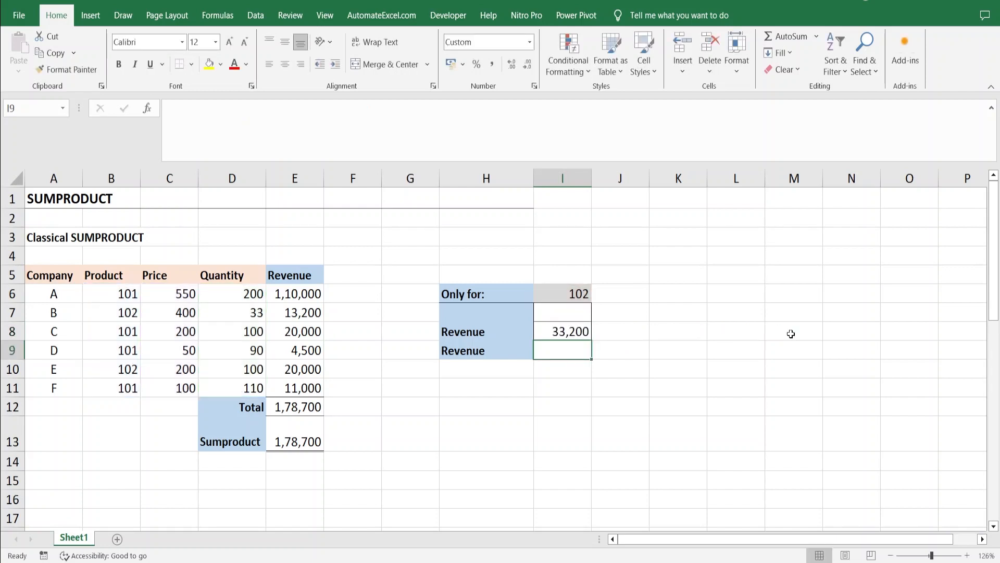
left_click(570, 332)
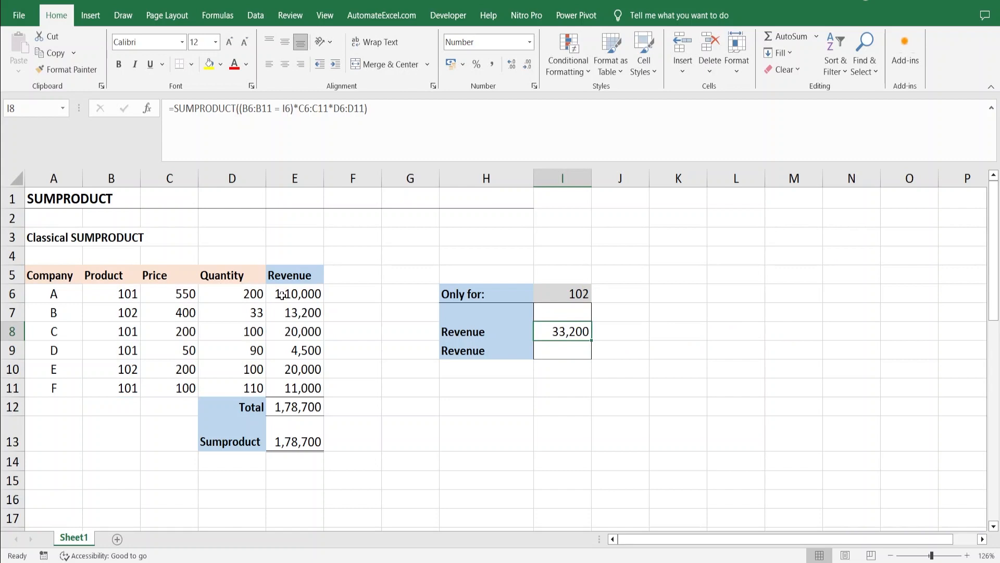
Step: Check the conditional revenue in I8 by selecting the two product 102 revenues, E7 and E10, together
left_click(302, 296)
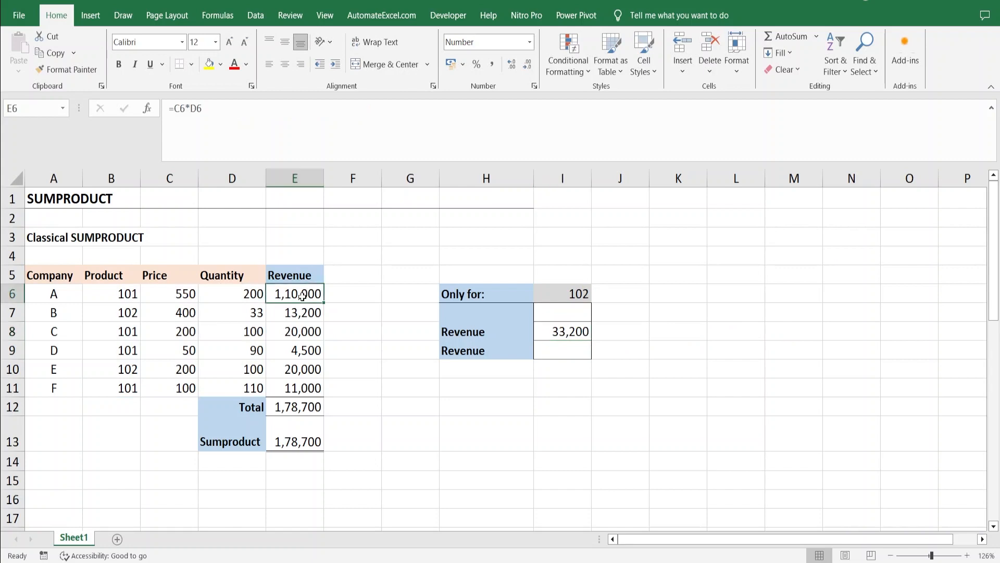
left_click(113, 314)
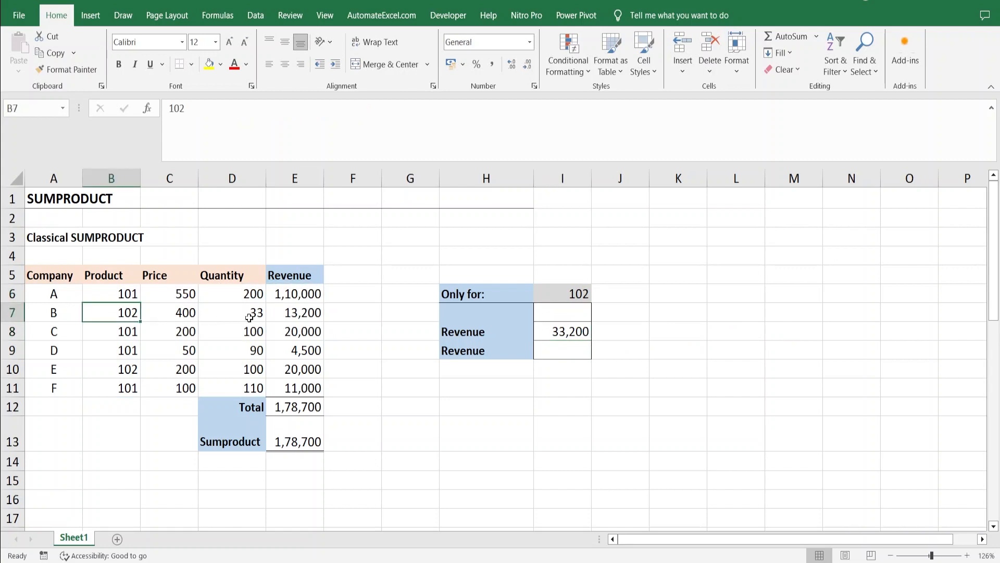
left_click(279, 315)
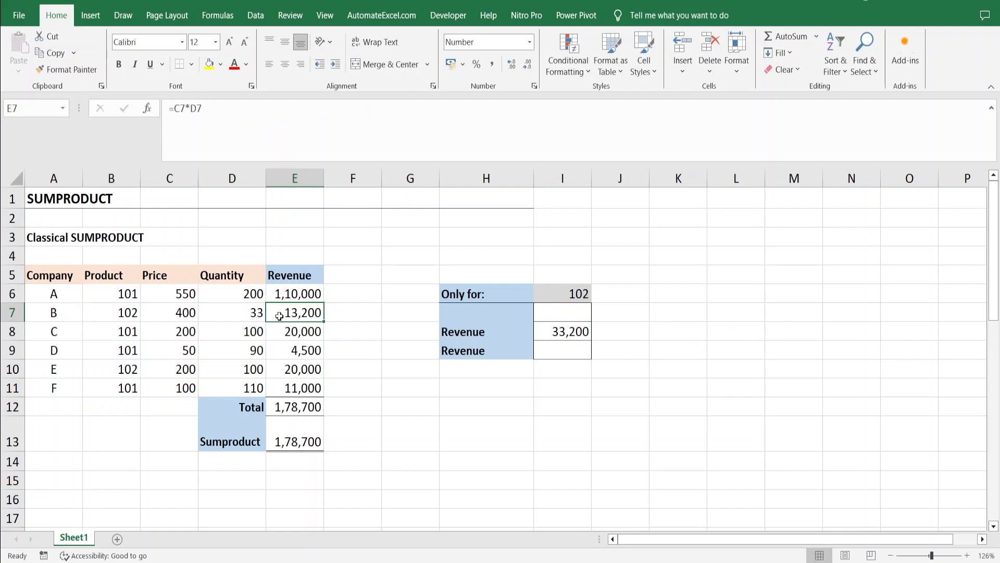
left_click(280, 370, "ctrl")
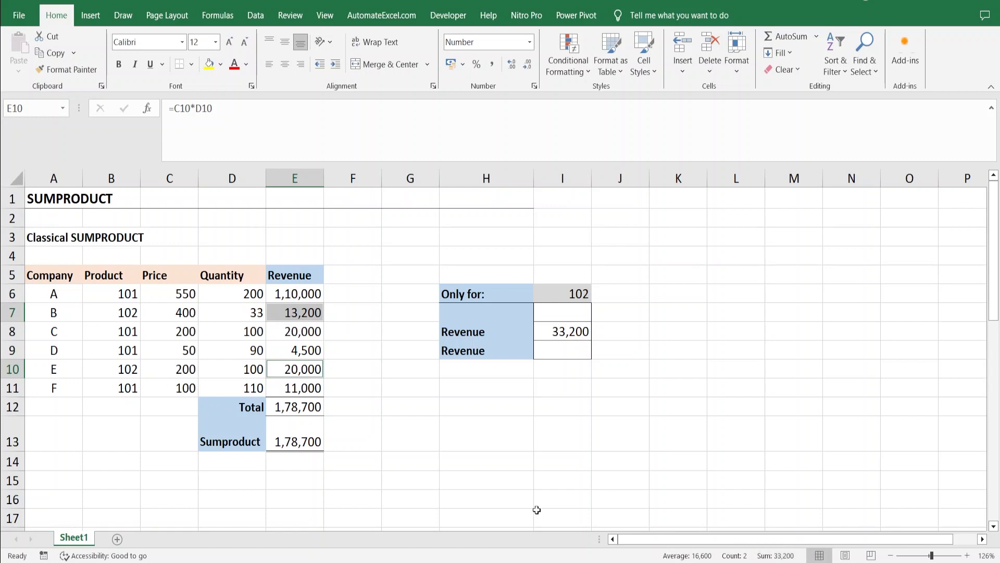
Step: Copy the I8 formula text into I9, separating the condition, price and quantity arrays with commas instead of multiplication signs
left_click(550, 350)
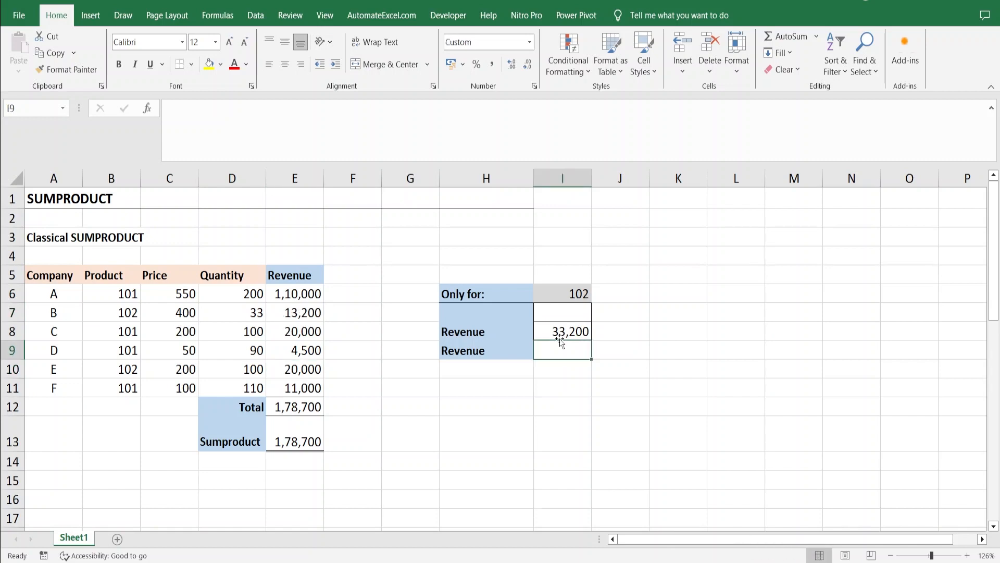
left_click(559, 336)
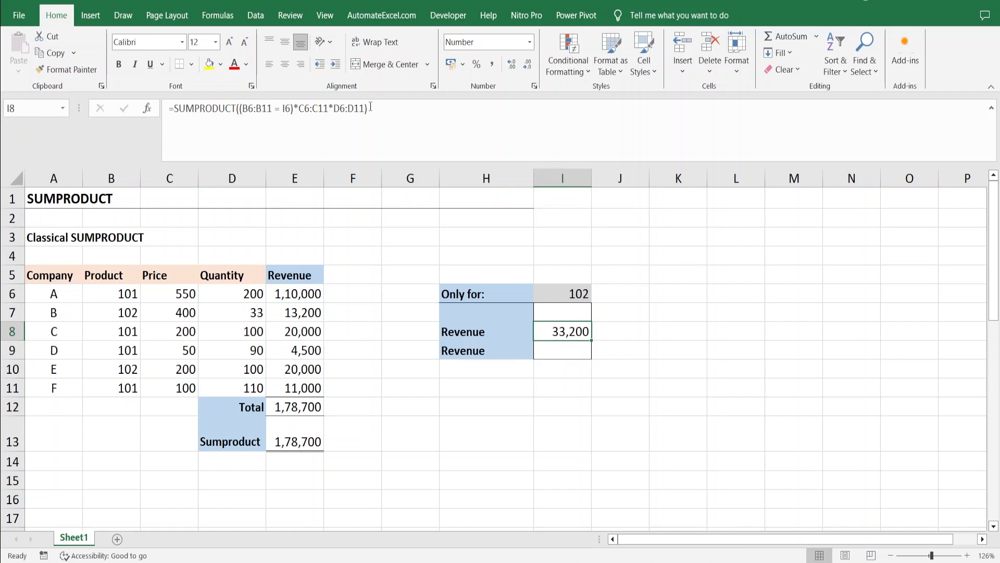
left_click_drag(371, 107, 149, 112)
key("ctrl+c")
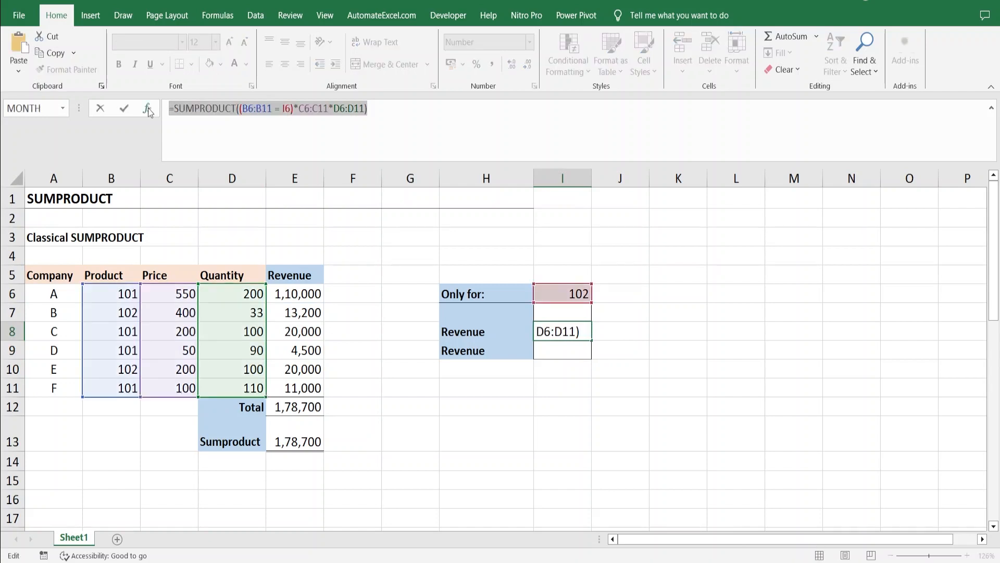
key("Escape")
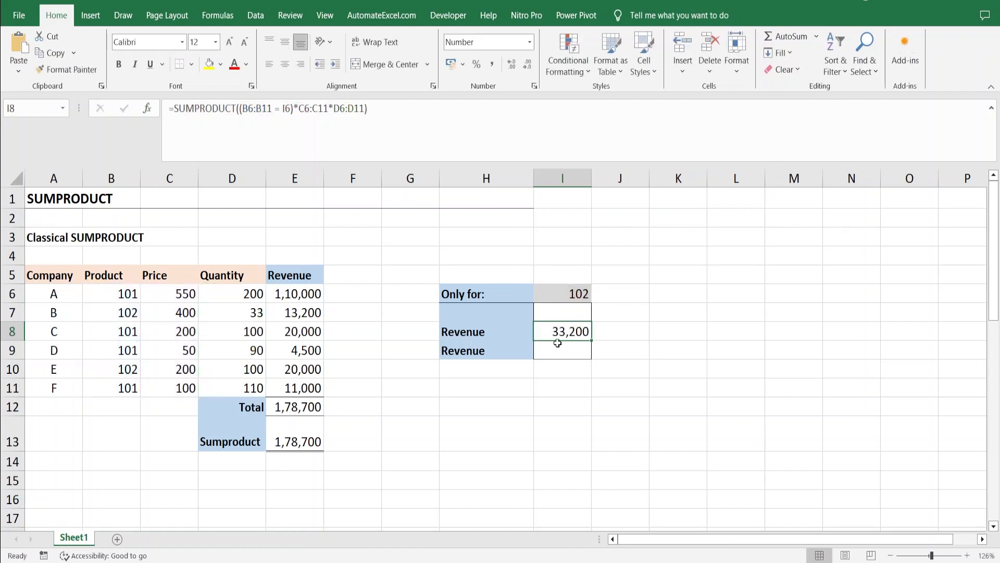
left_click(556, 348)
left_click(230, 139)
key("ctrl+v")
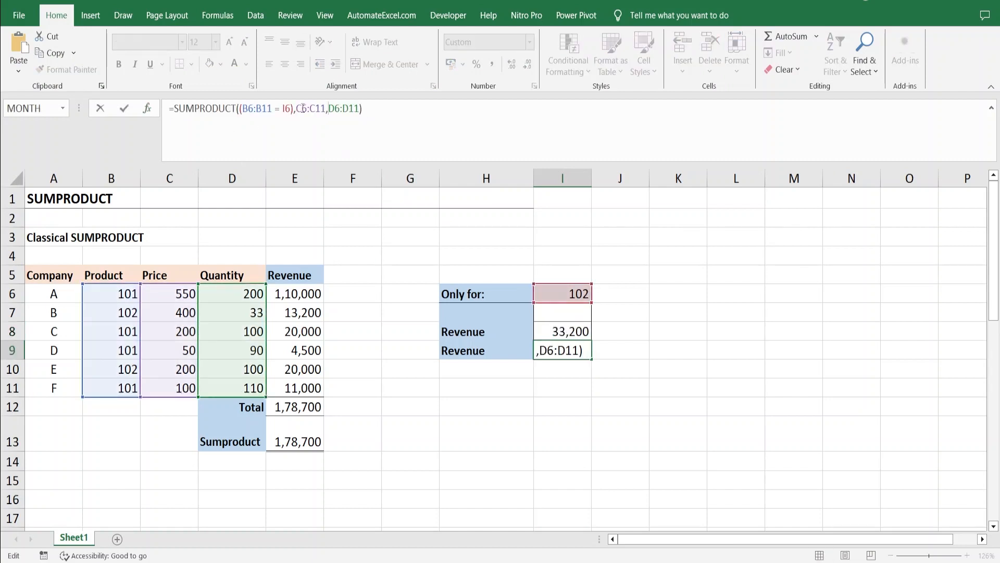
Step: Add a double minus before the condition in I9 and enter =SUMPRODUCT(--(B6:B11 = I6),C6:C11,D6:D11)
left_click(239, 110)
type("--")
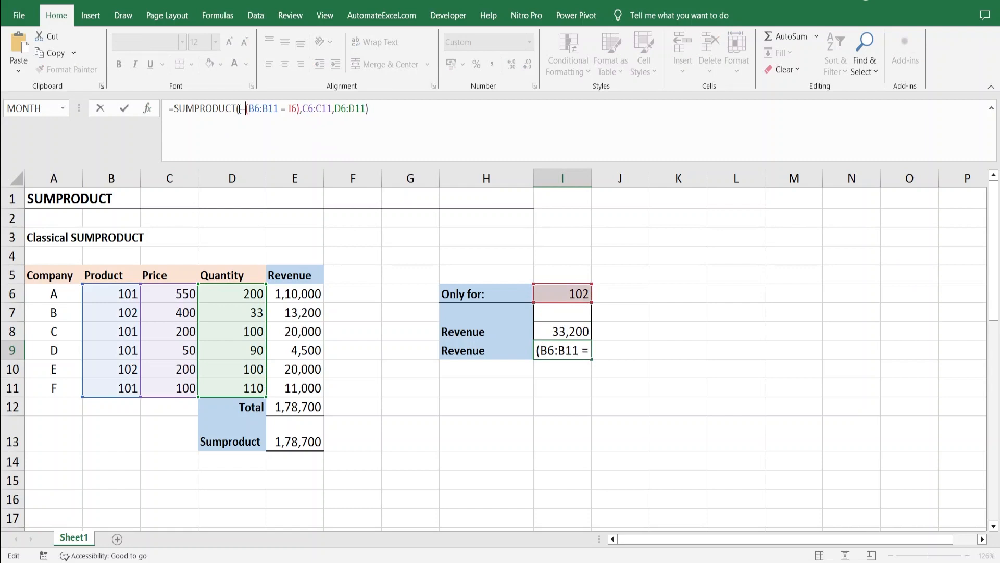
left_click(278, 110)
key("Return")
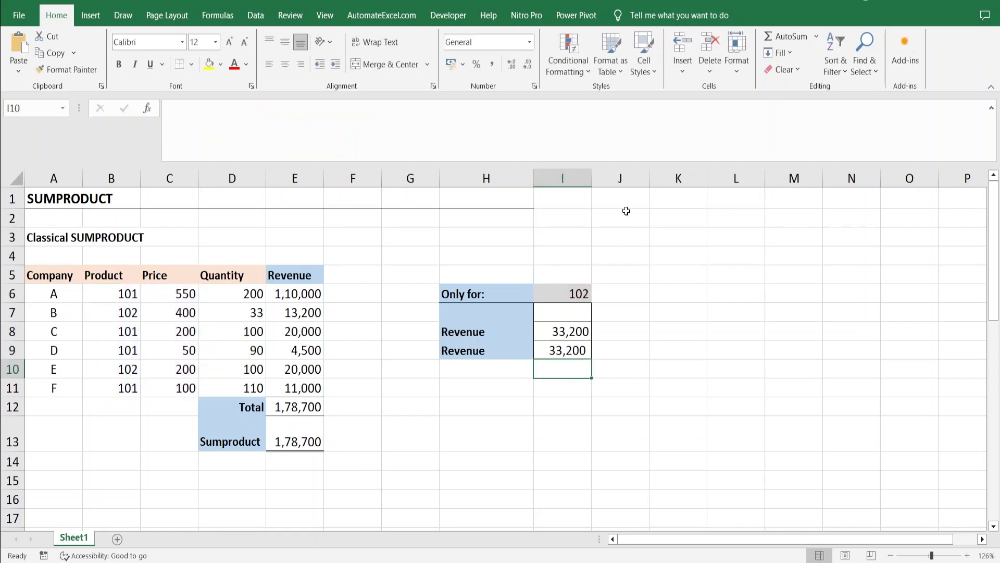
Step: Review the formulas in I9, E12, E13 and I8, plus the Advanced SUMPRODUCT product, year and month conditions in I23:I25
left_click(554, 347)
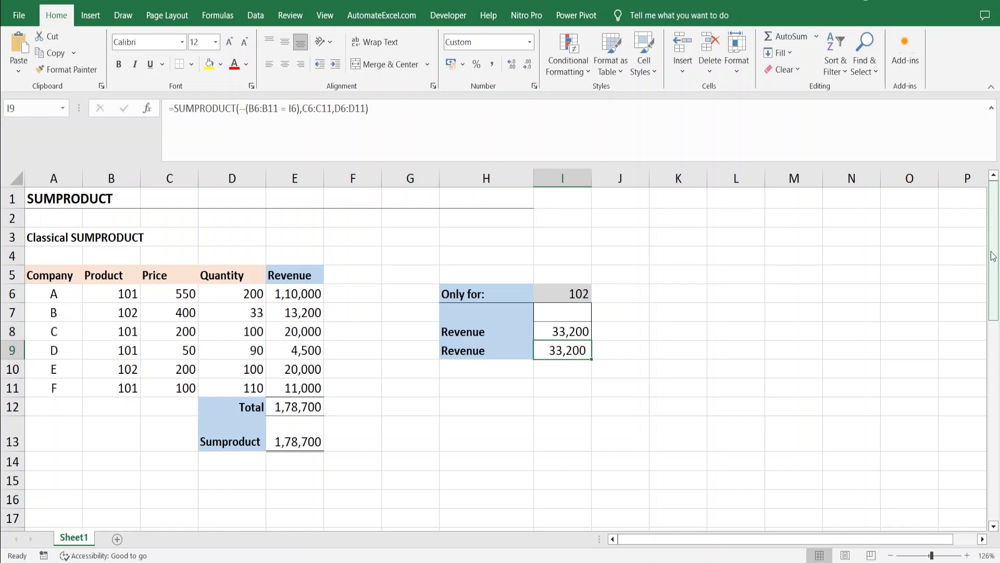
left_click(284, 415)
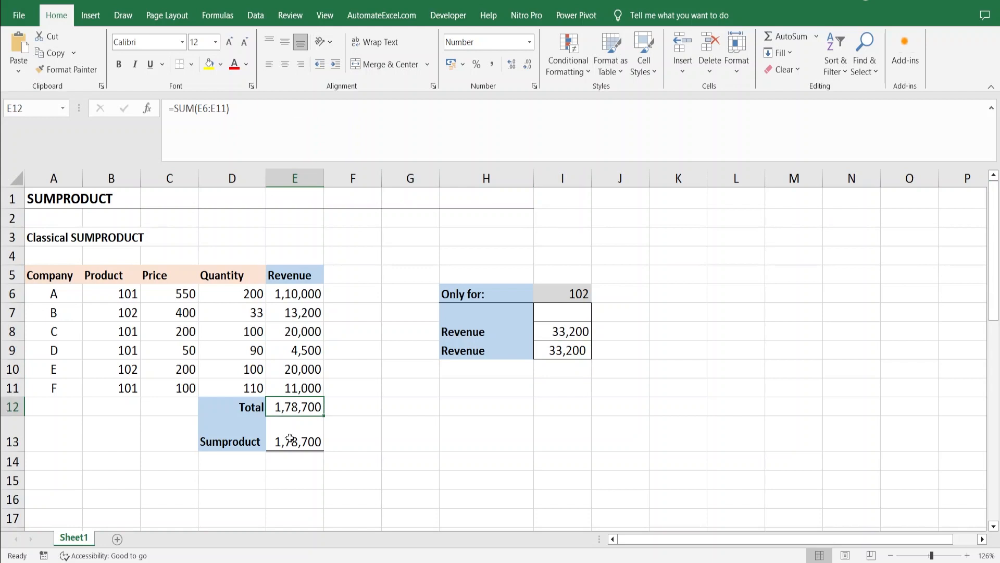
left_click(286, 438)
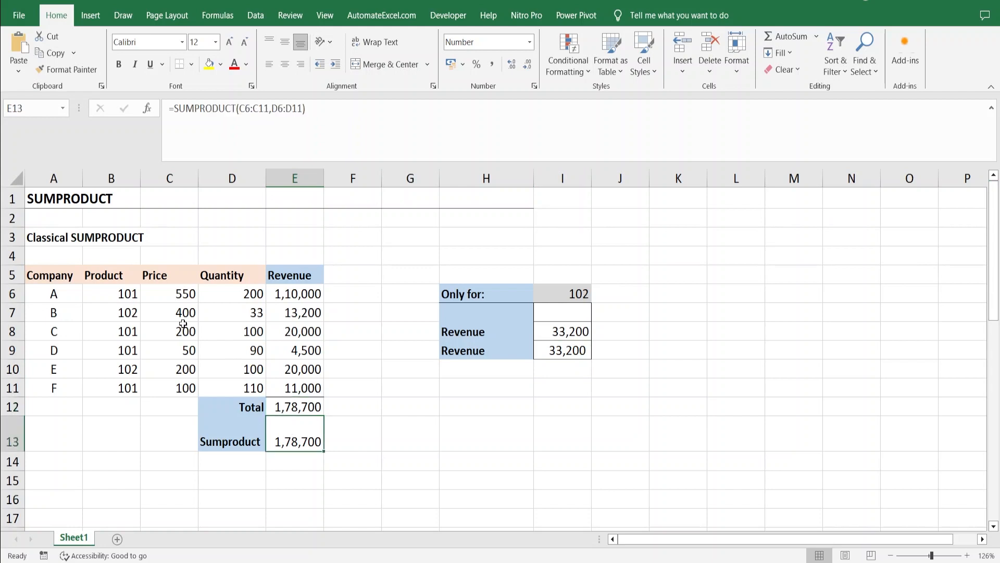
left_click(584, 329)
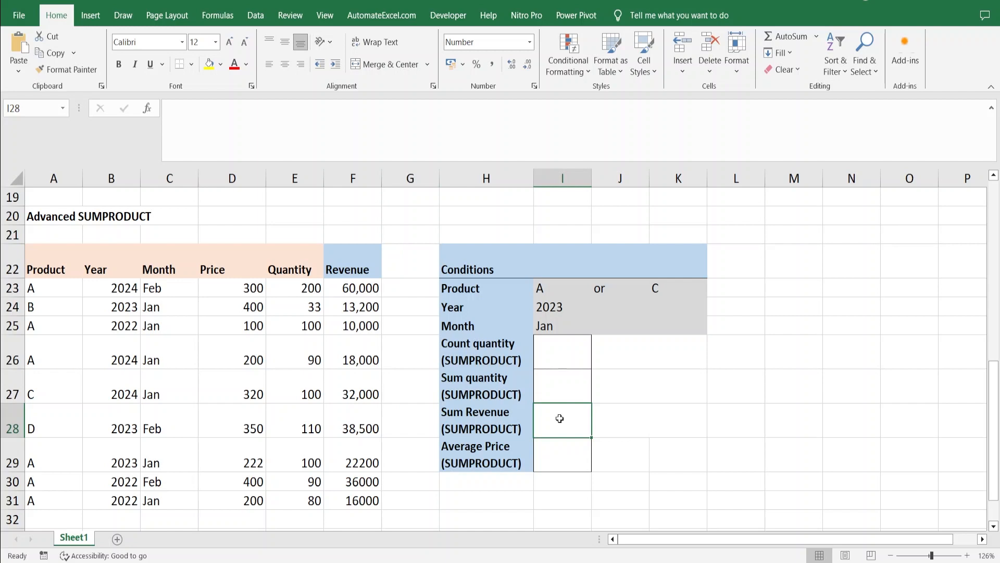
left_click(537, 284)
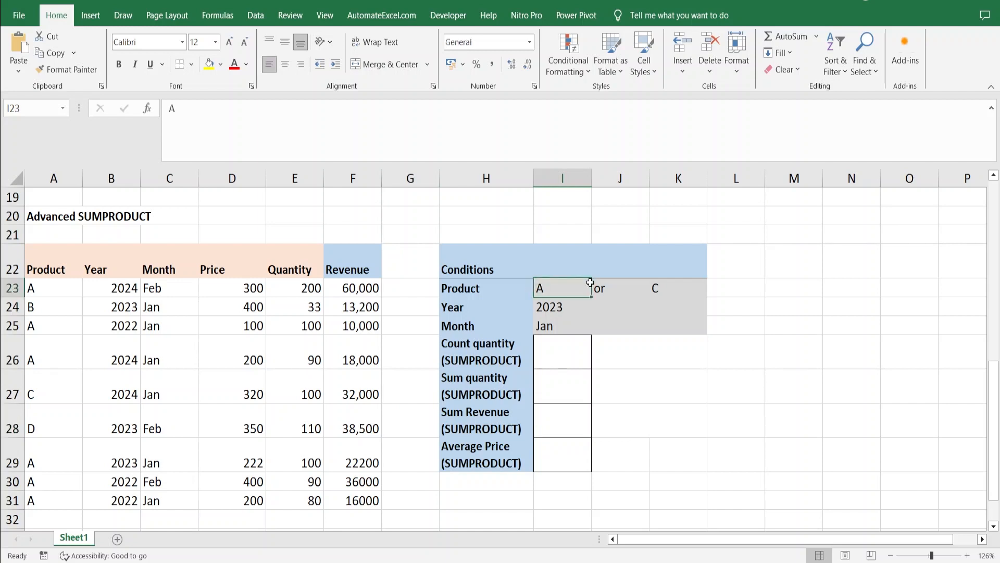
left_click(581, 307)
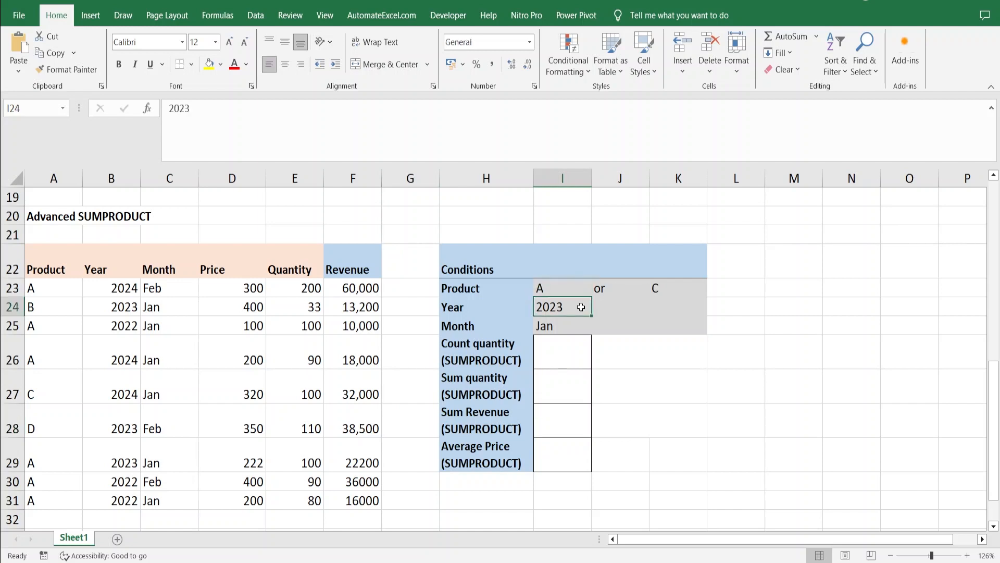
left_click(556, 324)
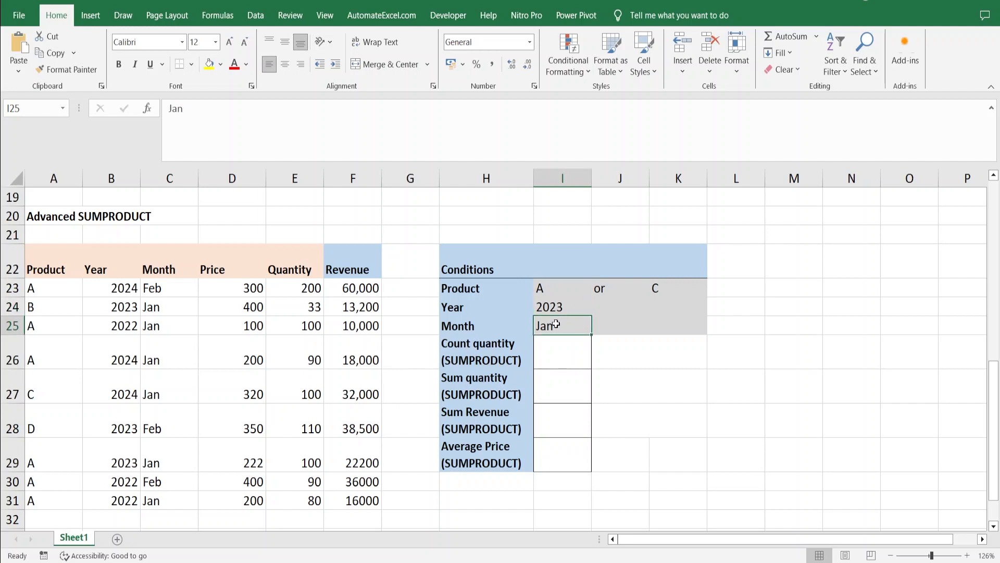
Step: Start a SUMPRODUCT formula in Sum Revenue cell I28 with the first product condition (A23:A31=I23) followed by a plus sign
left_click(559, 418)
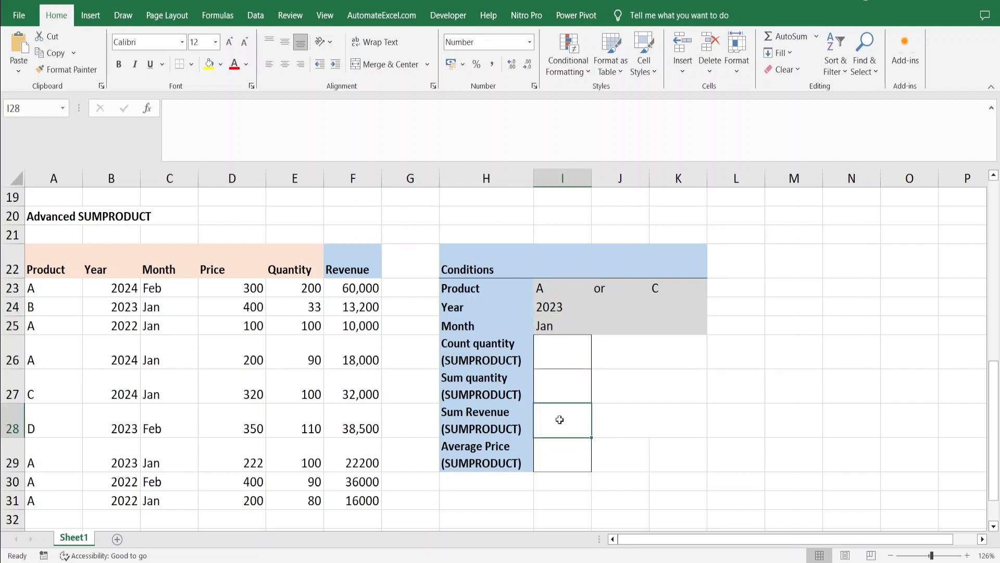
type("=")
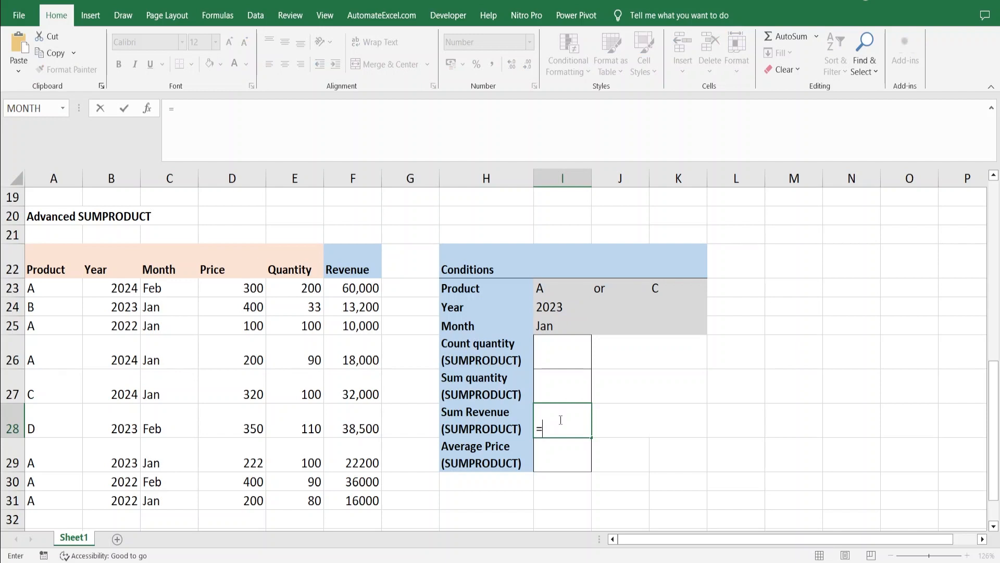
type("sumpr")
key("Tab")
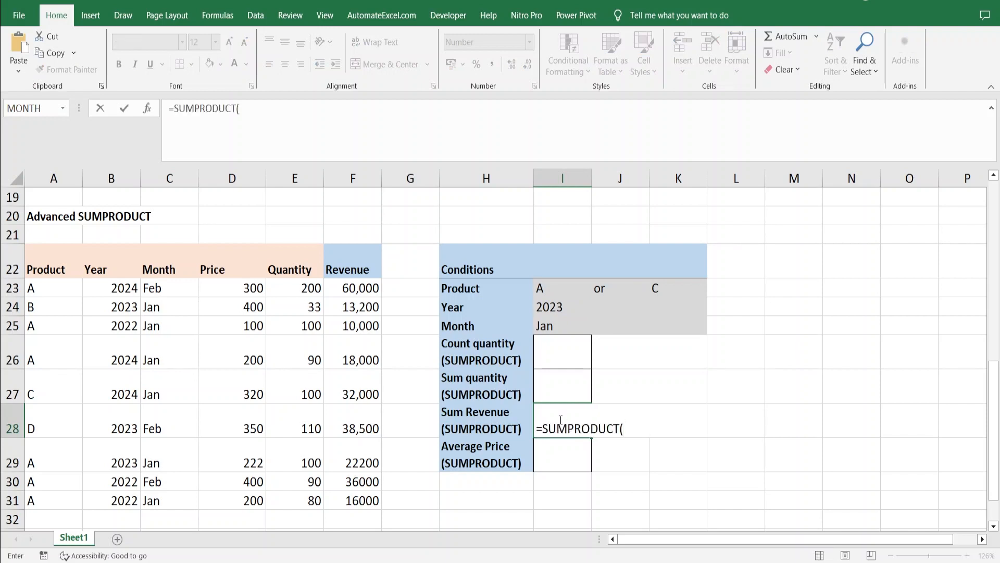
type("(")
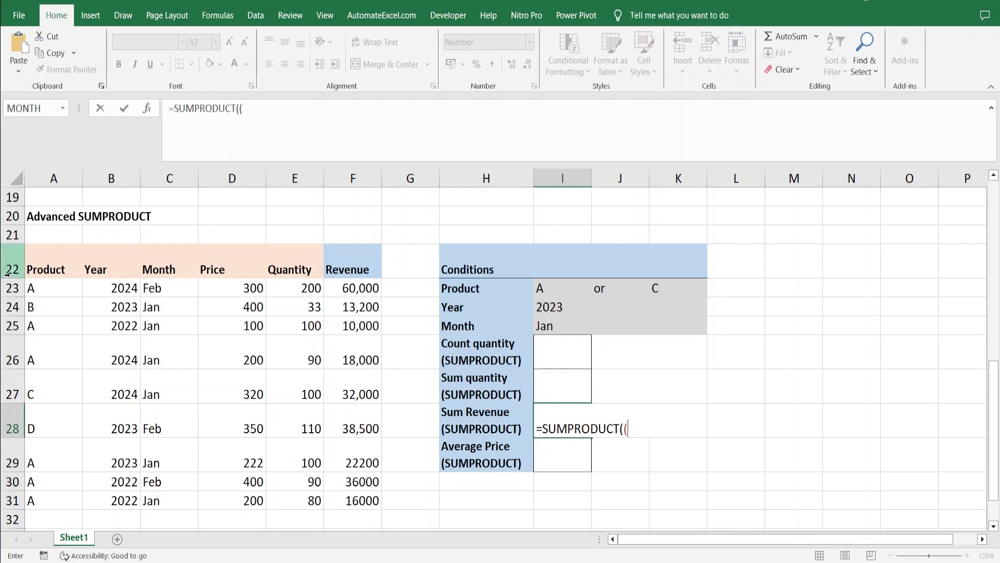
left_click_drag(46, 290, 40, 497)
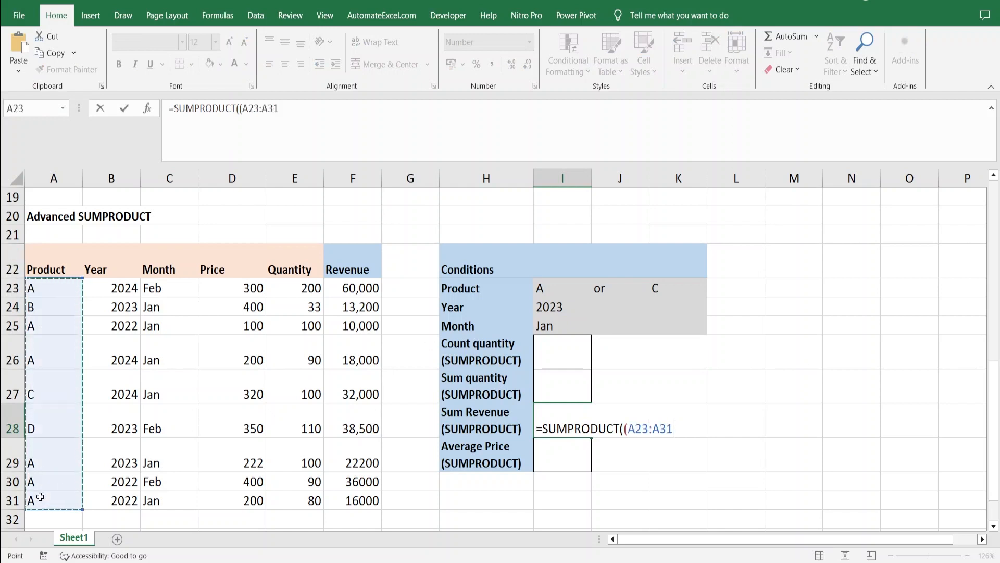
type("=")
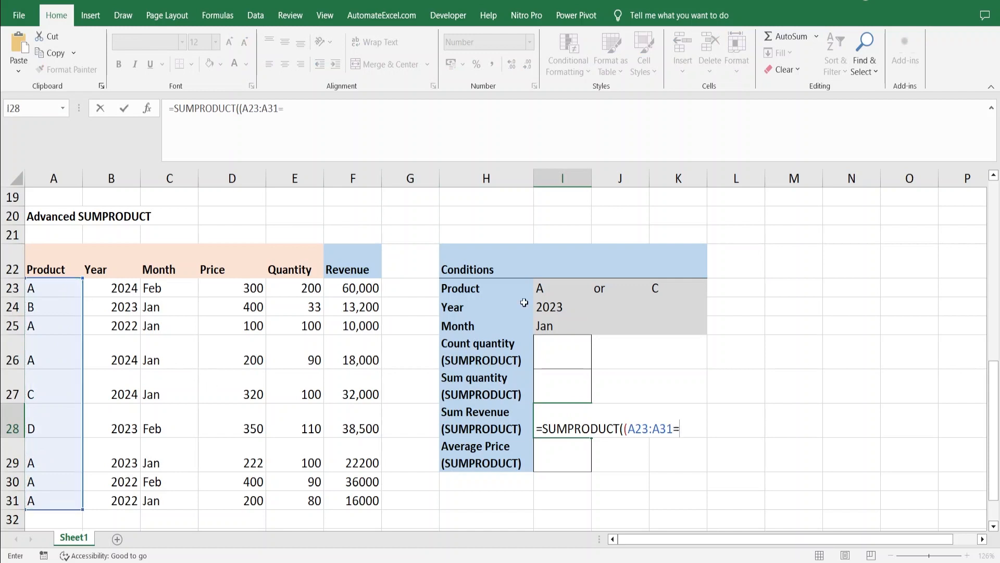
left_click(552, 289)
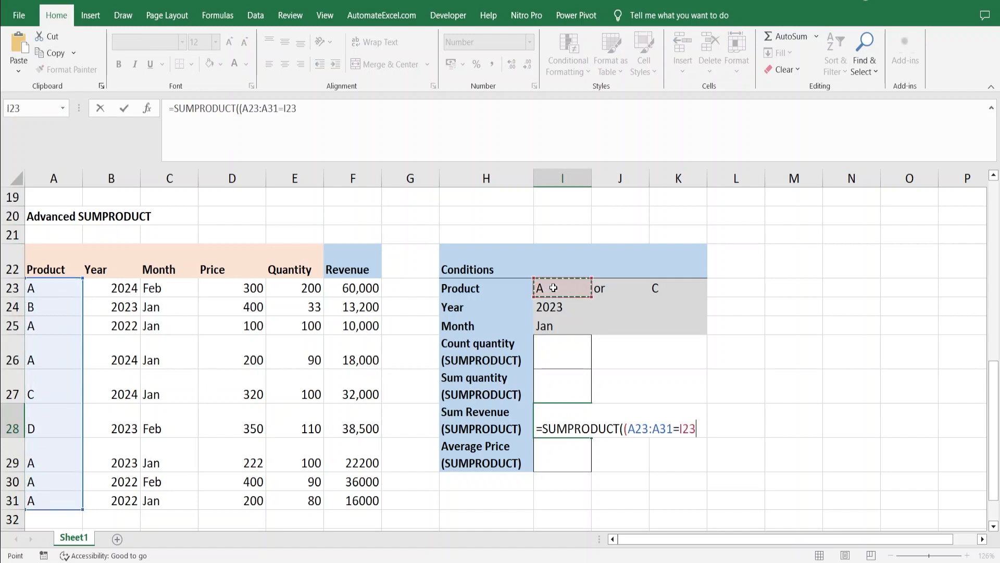
type(")+")
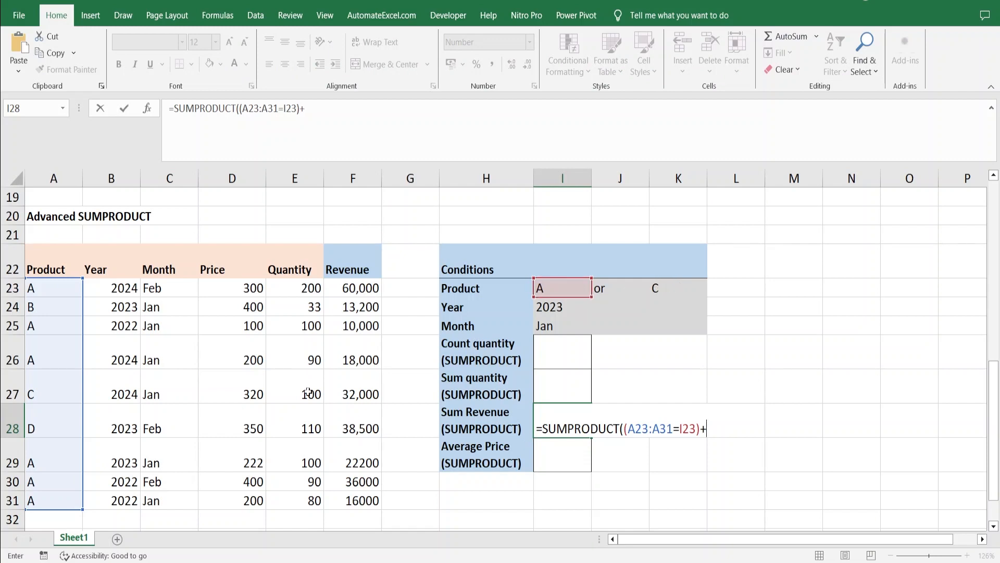
Step: Add the alternative product condition (A23:A31=K23) to the I28 formula and wrap both product conditions in outer parentheses
type("(")
left_click_drag(43, 290, 44, 496)
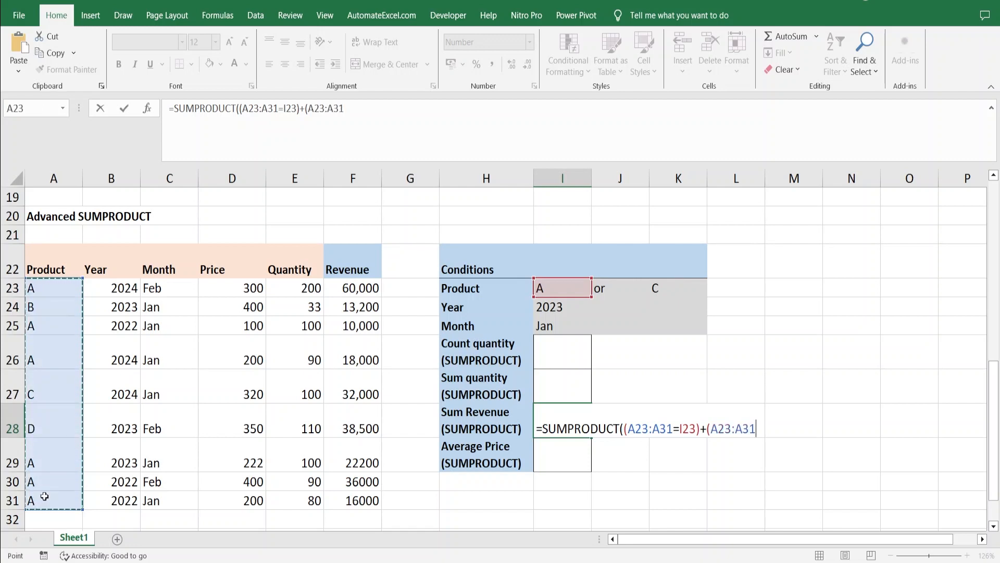
type("=")
left_click(630, 358)
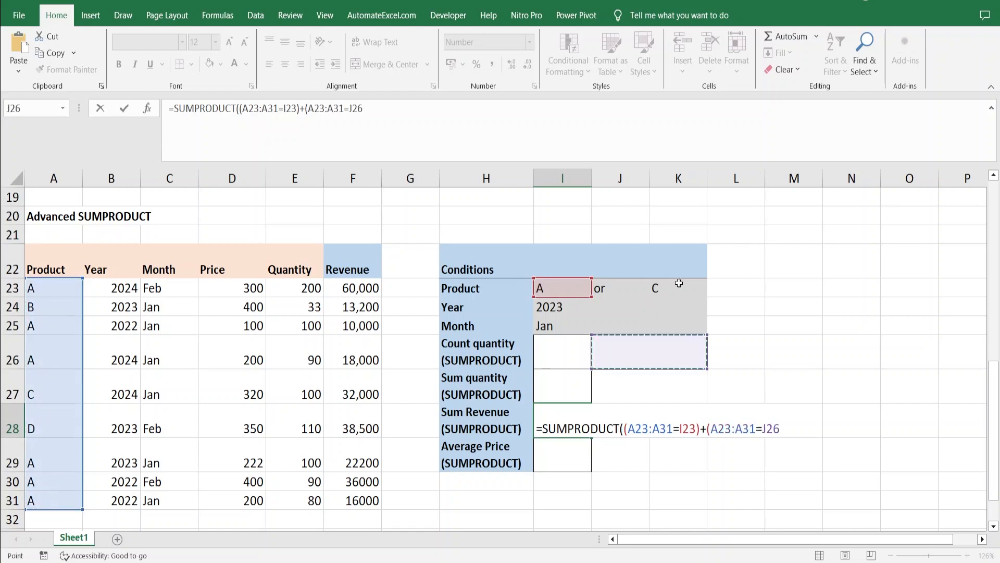
left_click(671, 289)
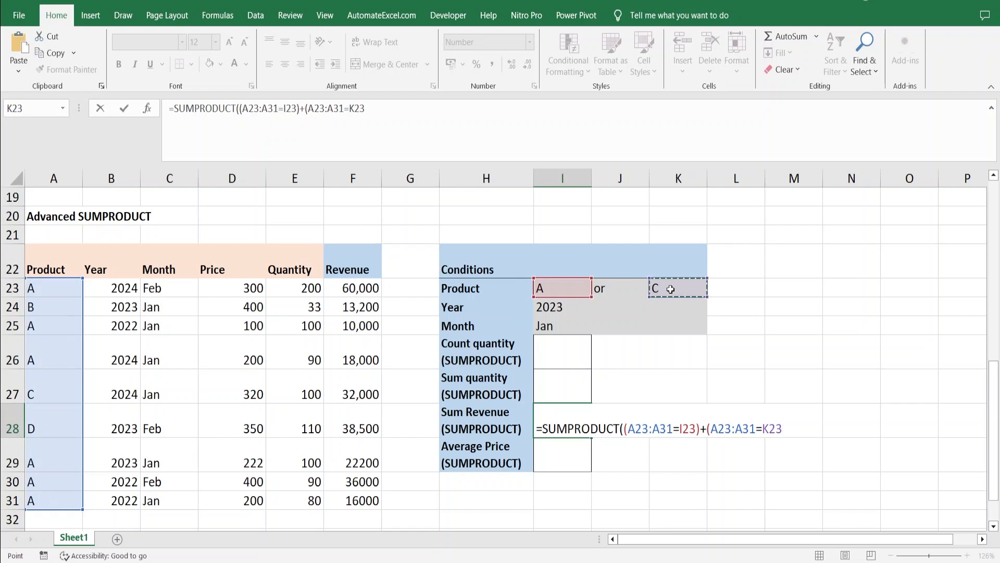
type("))")
left_click(624, 433)
type("(")
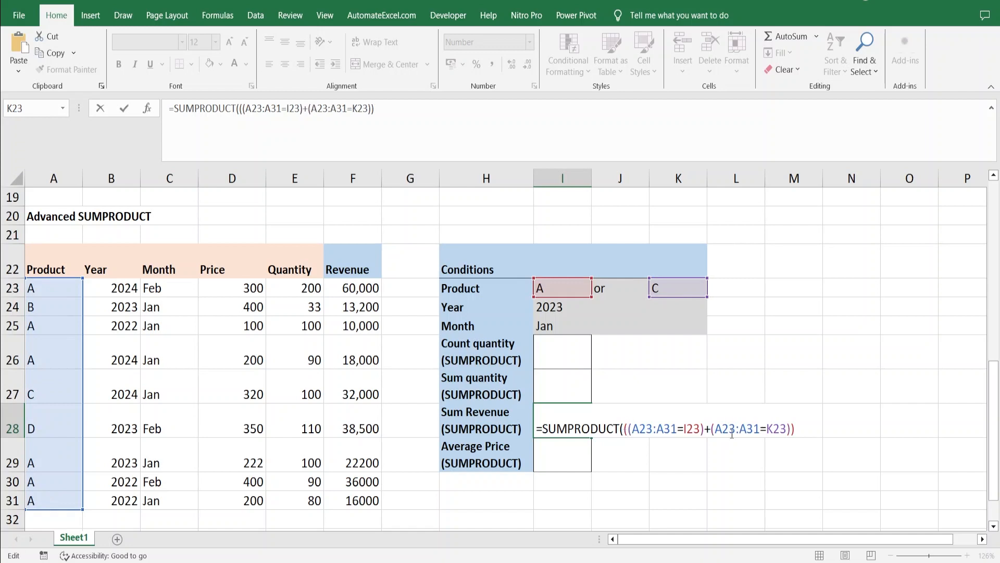
Step: Multiply the product conditions in the I28 formula by the year condition (B23:B31=I24)
left_click(798, 428)
type("*(")
left_click(116, 290)
left_click_drag(113, 348, 129, 500)
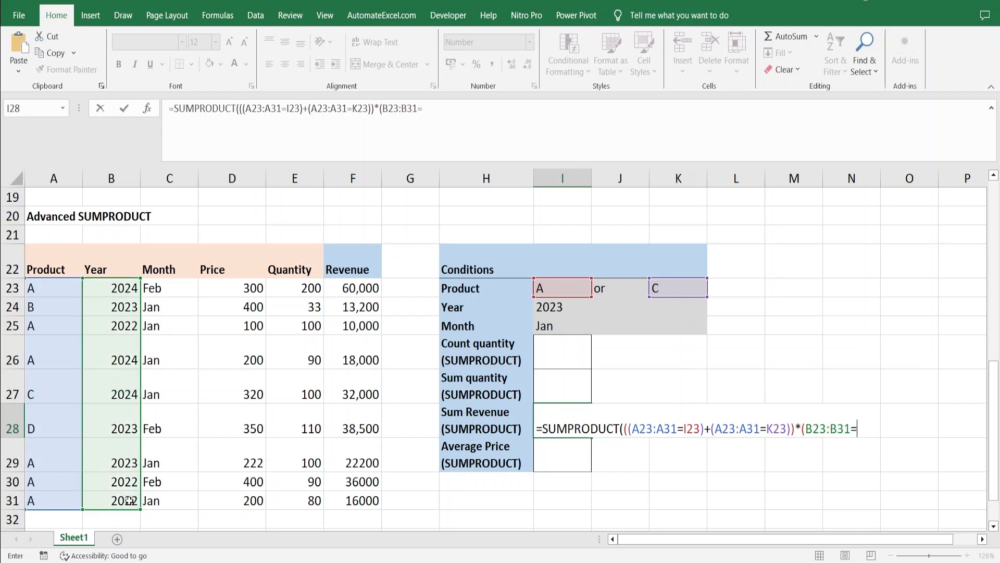
type("=")
left_click(559, 306)
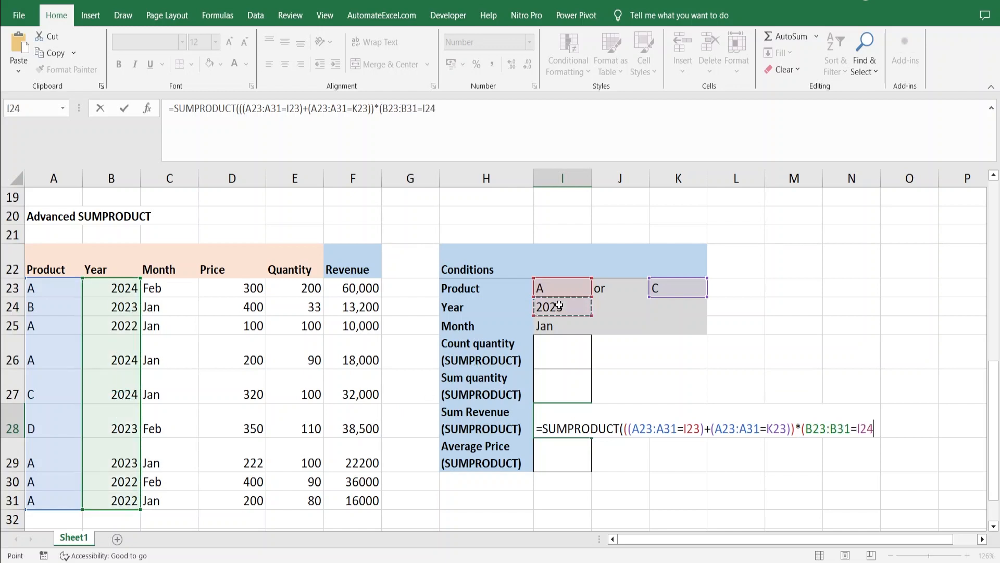
type(")*")
Step: Append the month condition (C23:C31=I25) as a further factor in the I28 formula
type("(")
left_click_drag(147, 298, 174, 498)
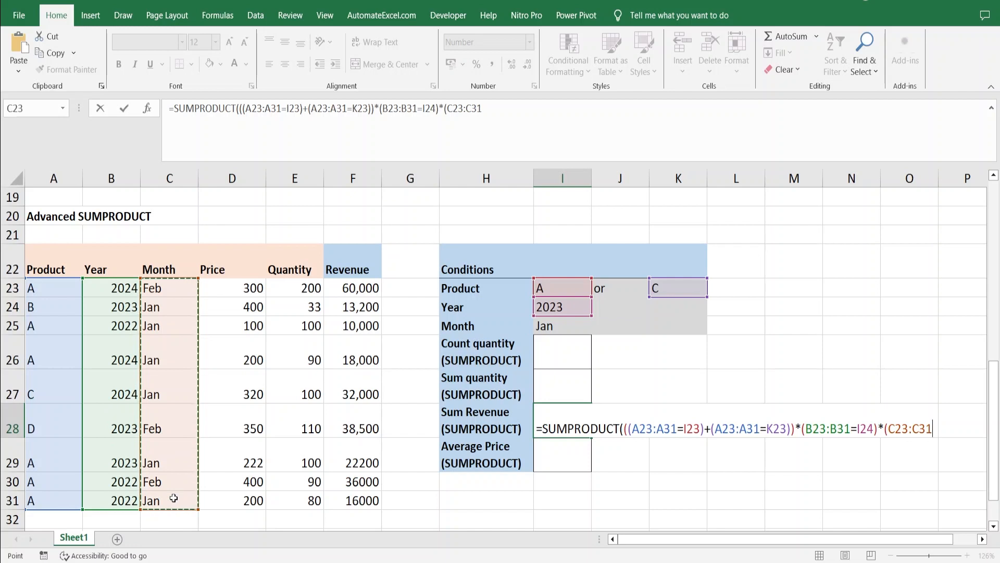
type("=")
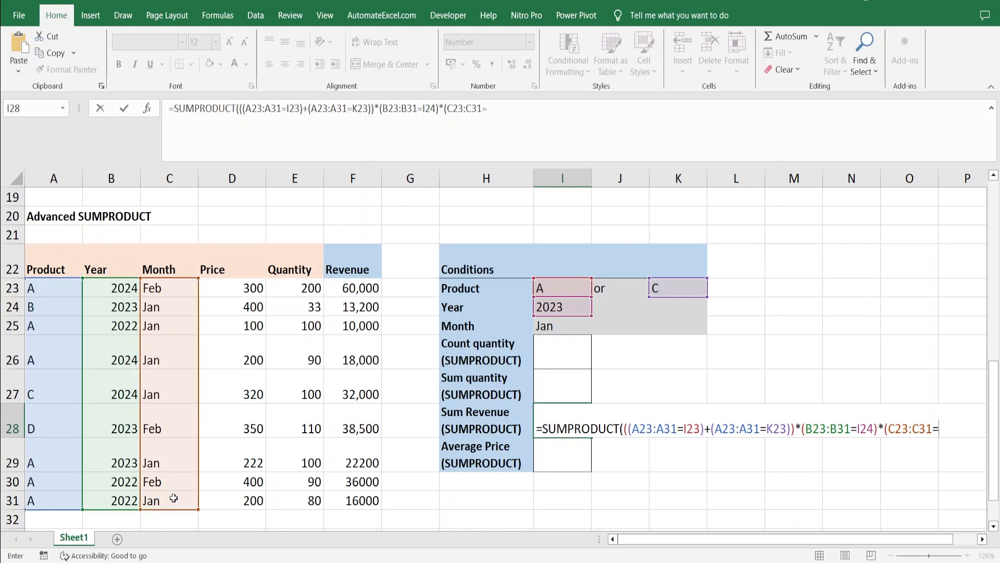
left_click(555, 332)
type(")")
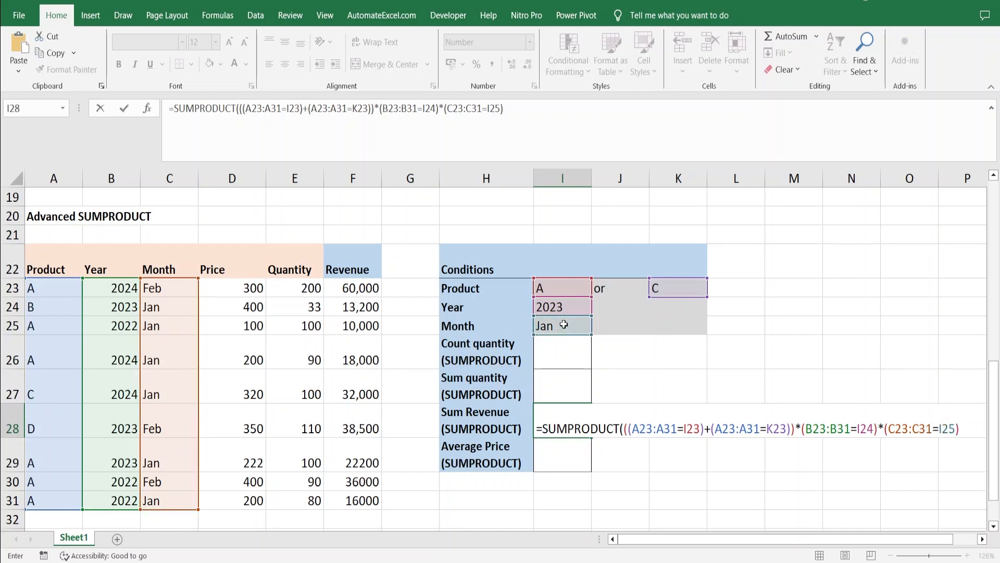
Step: Multiply the I28 formula by the Price range D23:D31 and the Quantity range E23:E31, then close and enter it
type("*")
left_click_drag(246, 294, 250, 494)
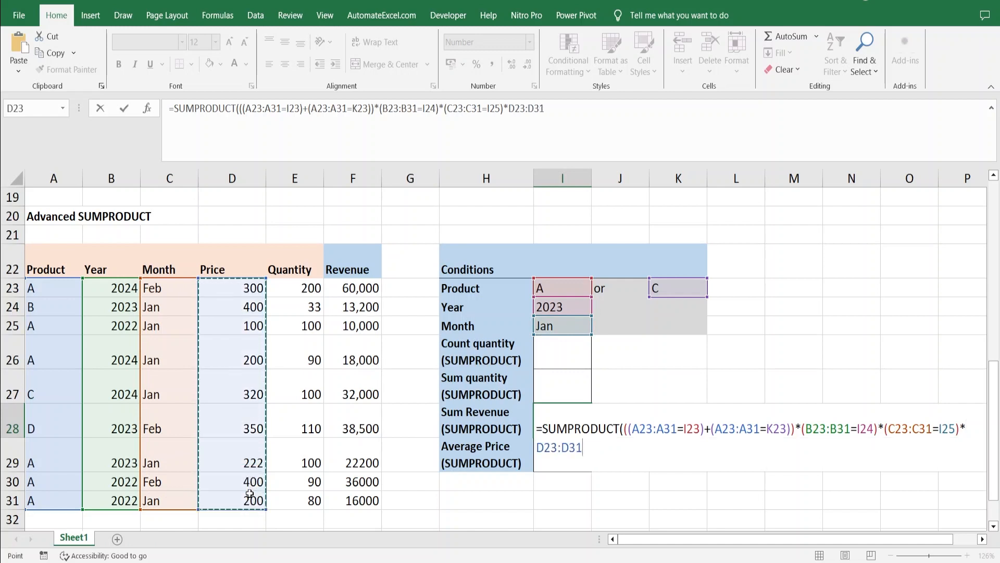
type("*")
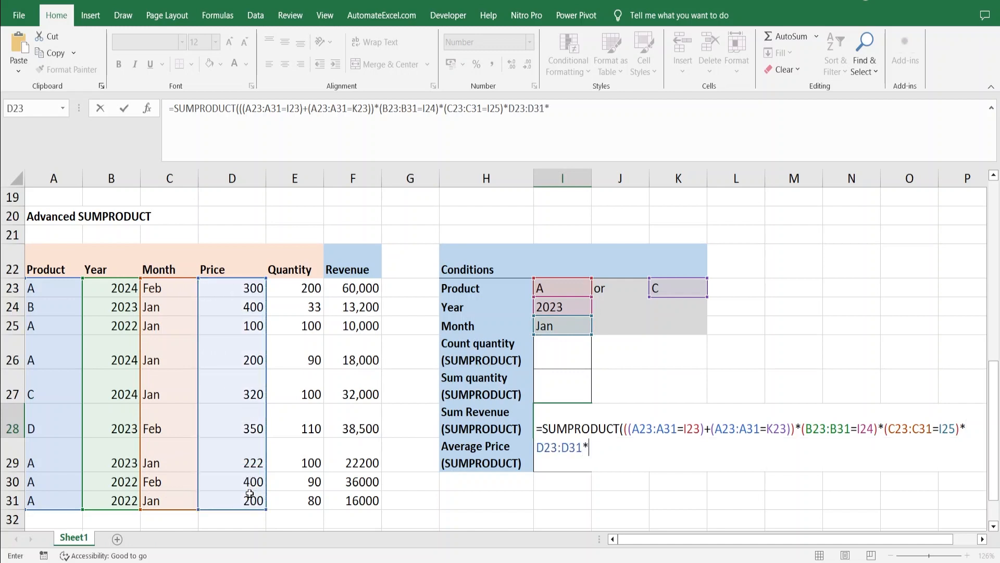
left_click_drag(289, 290, 297, 502)
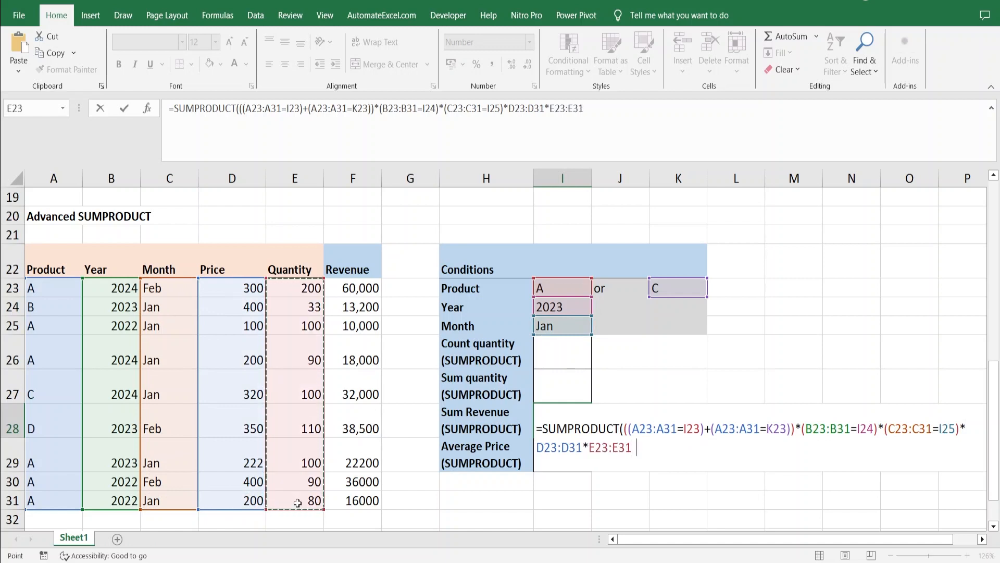
type(")")
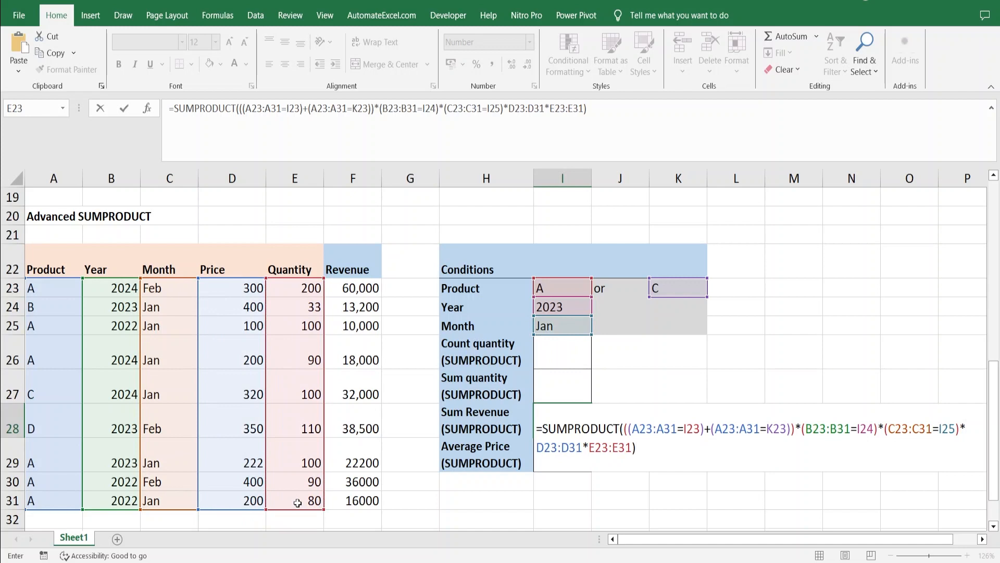
key("Return")
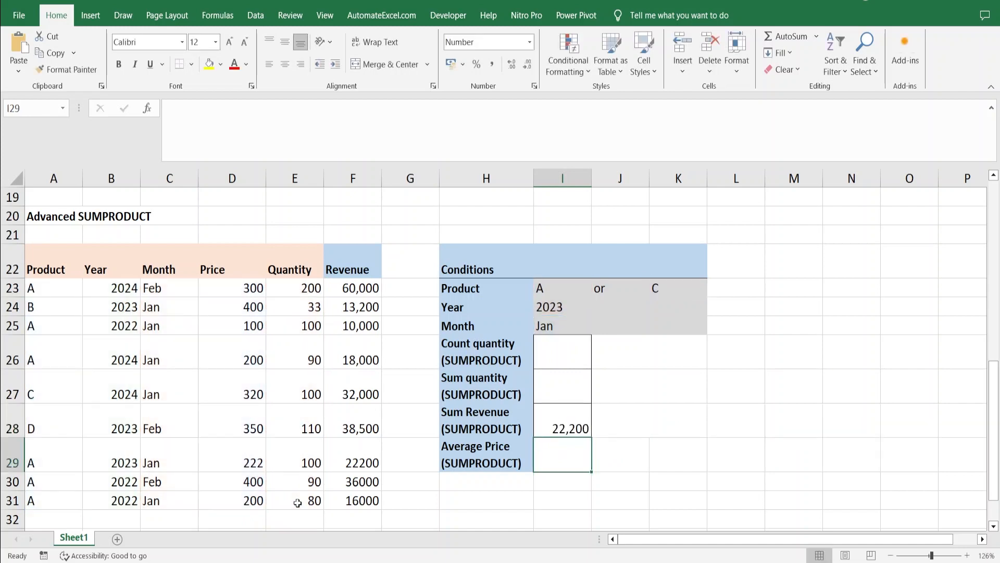
Step: Review the Sum Revenue formula and its condition cells, then compare the product and year entries in rows 23 to 27 with the conditions
left_click(555, 414)
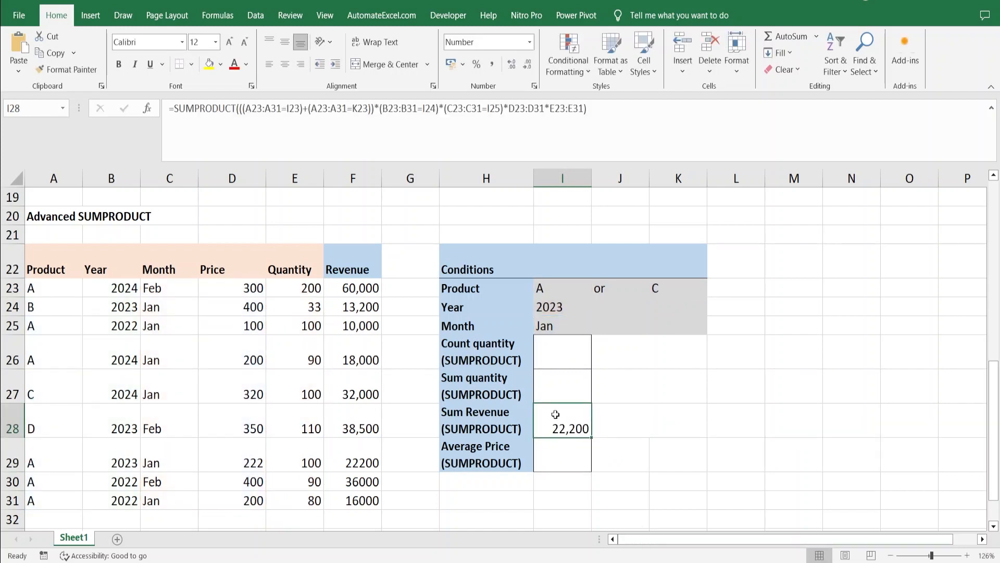
left_click(553, 287)
left_click(569, 308)
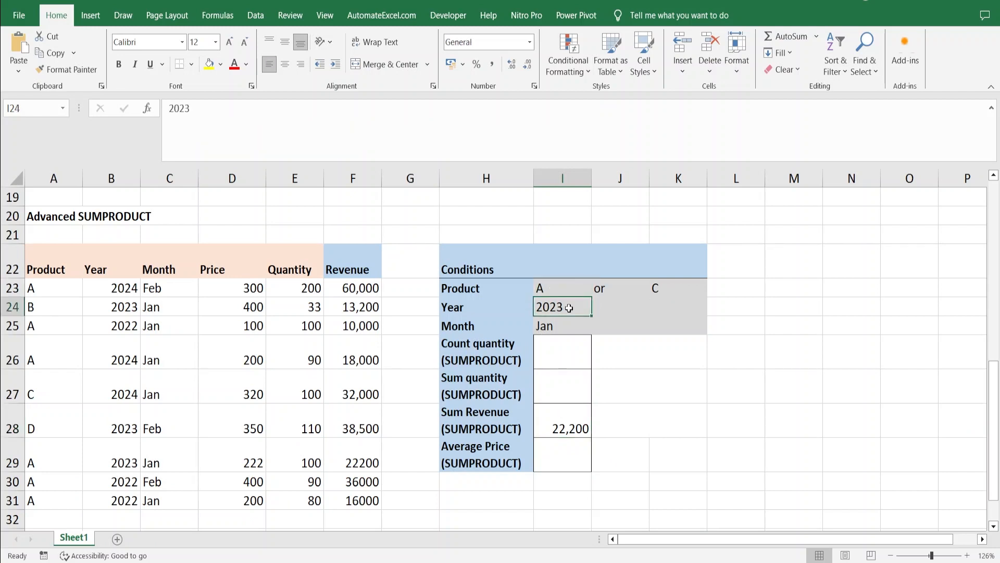
left_click(563, 332)
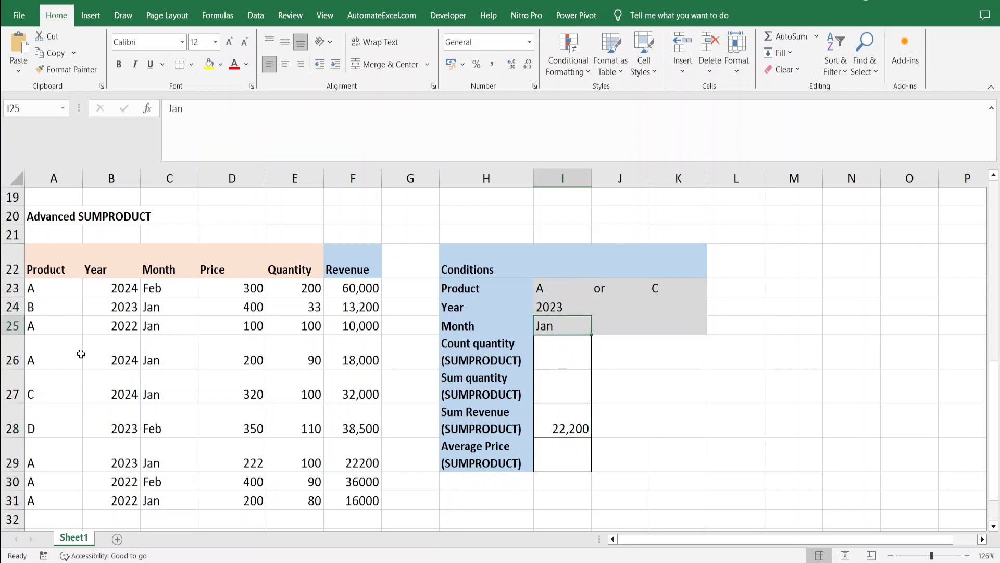
left_click(37, 306)
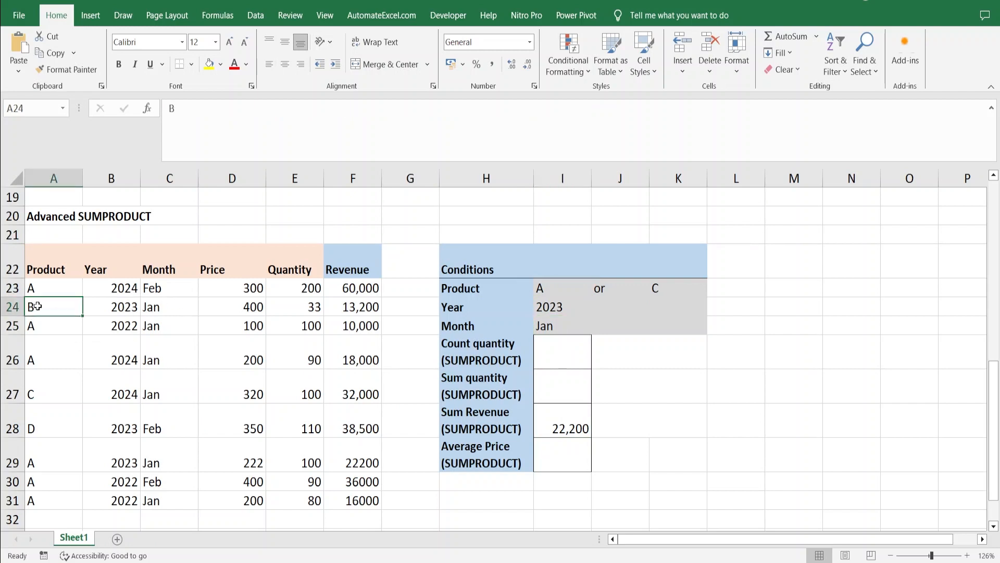
left_click(62, 289)
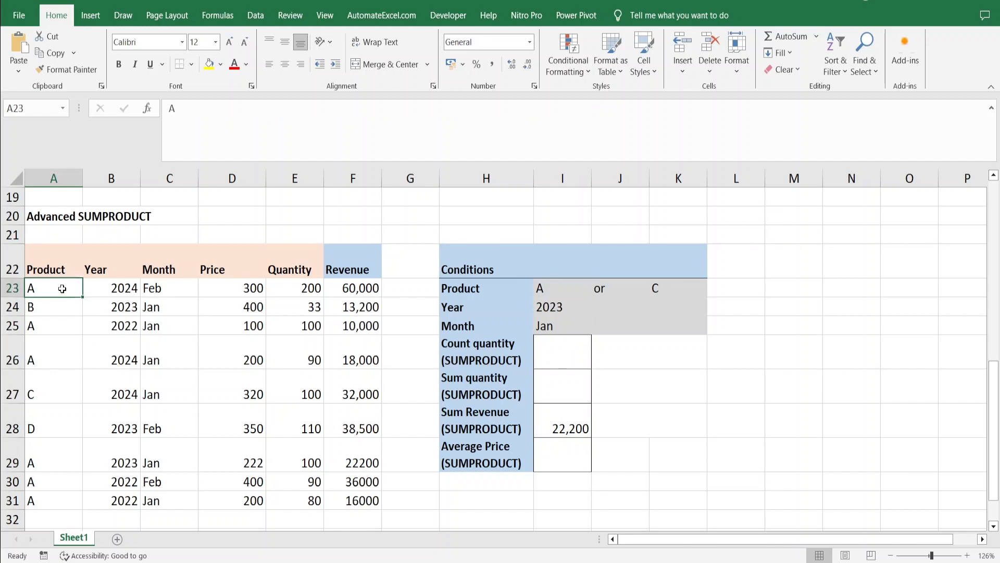
left_click(105, 289)
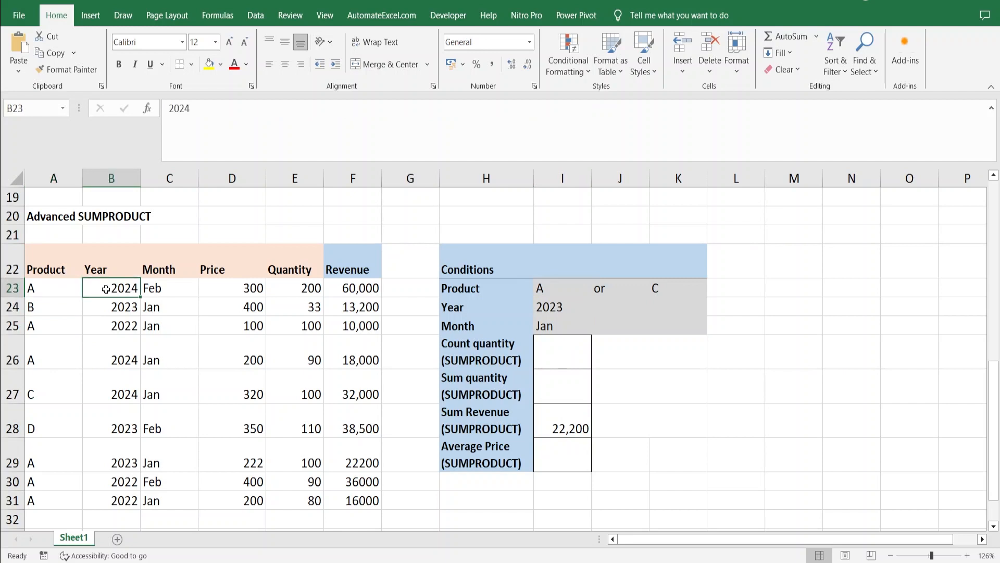
left_click(46, 326)
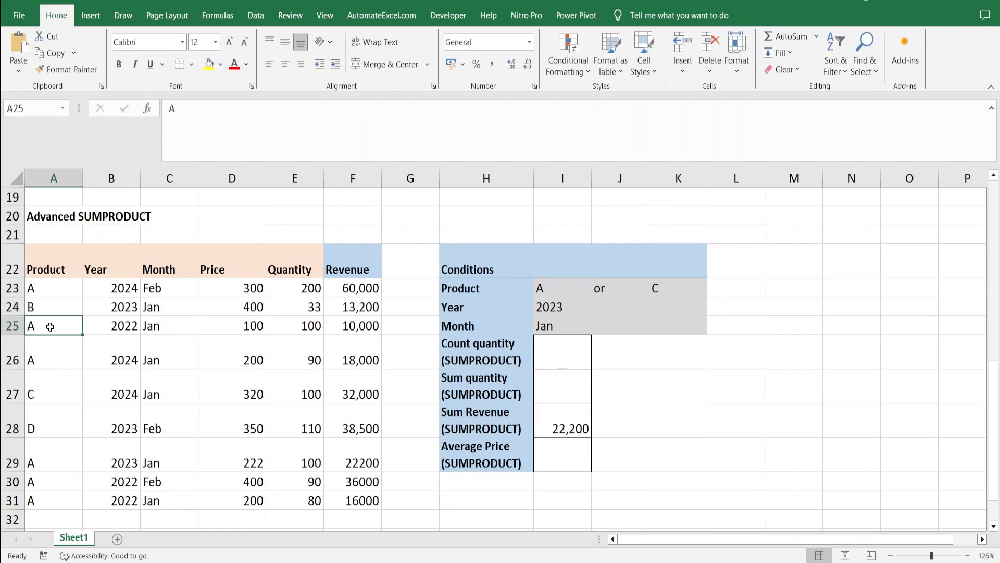
left_click(97, 327)
left_click(60, 364)
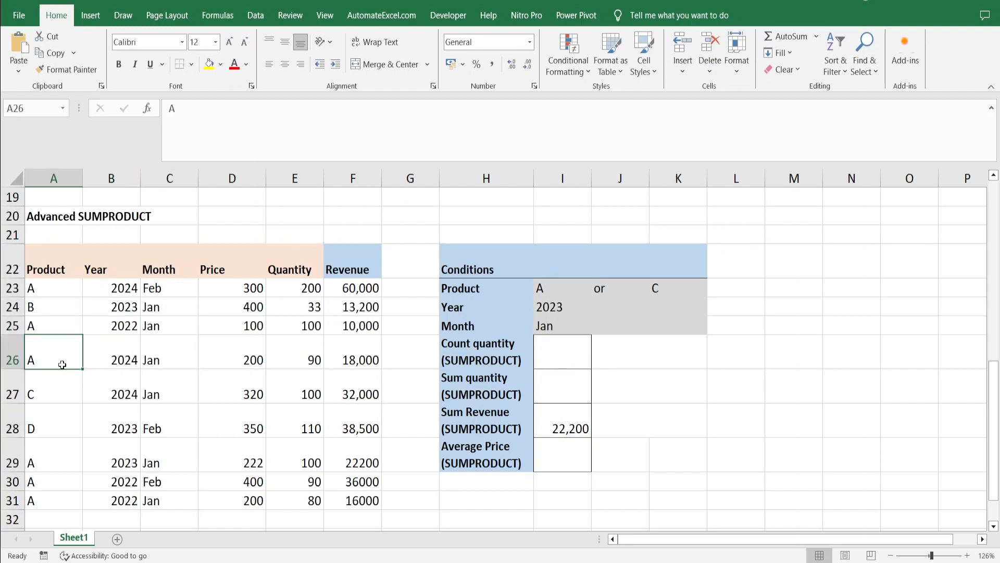
left_click(94, 361)
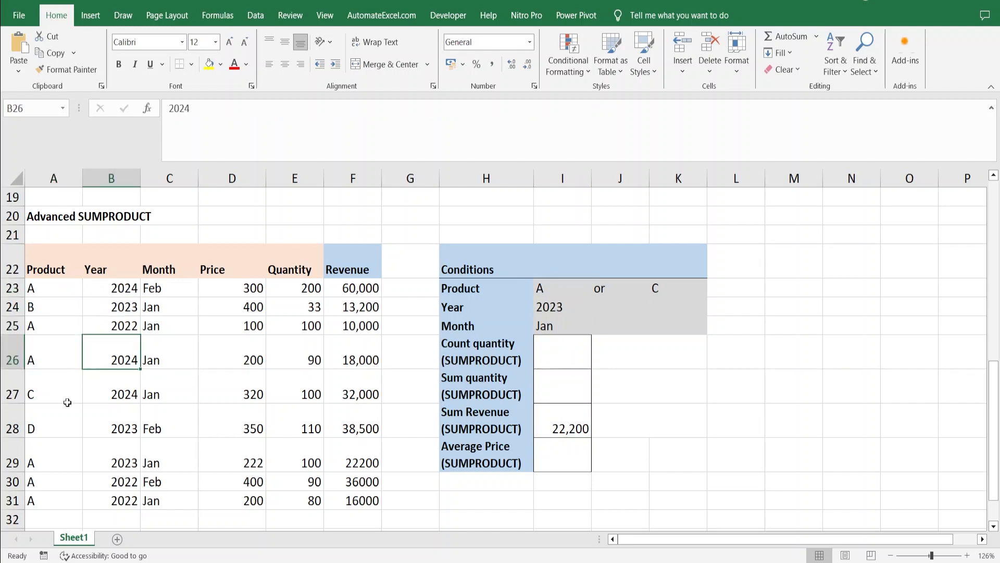
left_click(43, 393)
left_click(114, 389)
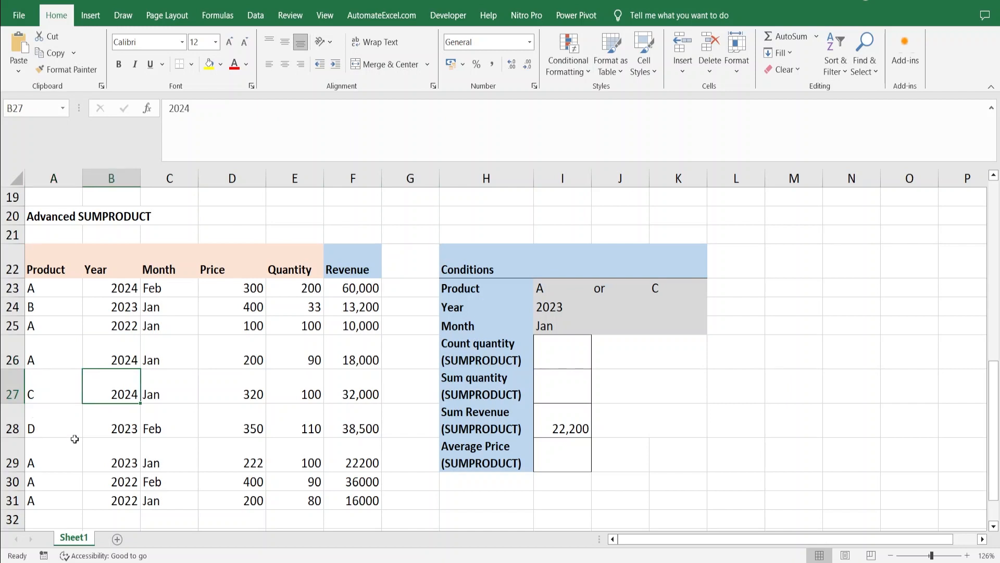
Step: Compare the product and year in row 29 with the conditions and check that row's revenue against the Sum Revenue cell
left_click_drag(50, 453, 105, 463)
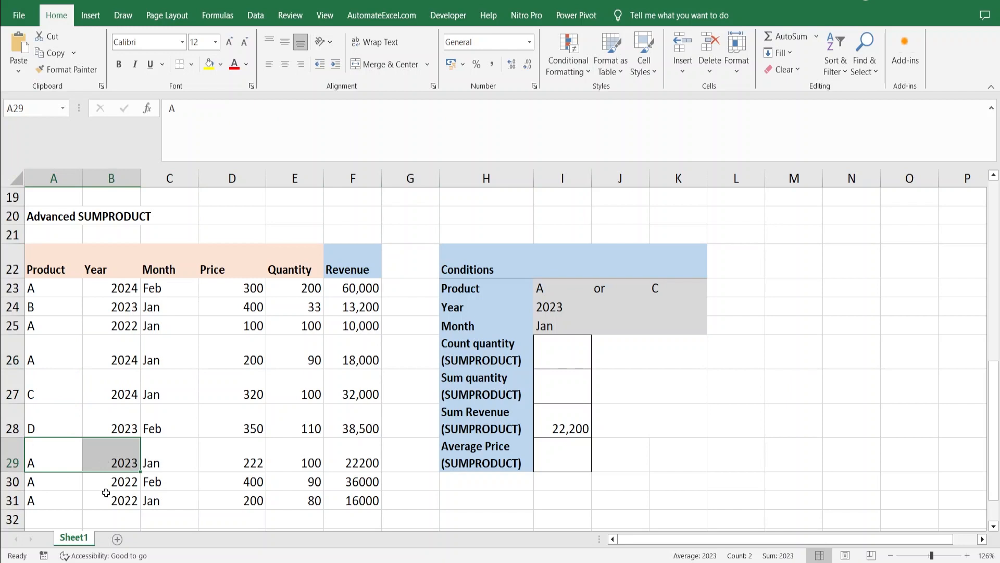
left_click(13, 519)
left_click(14, 385)
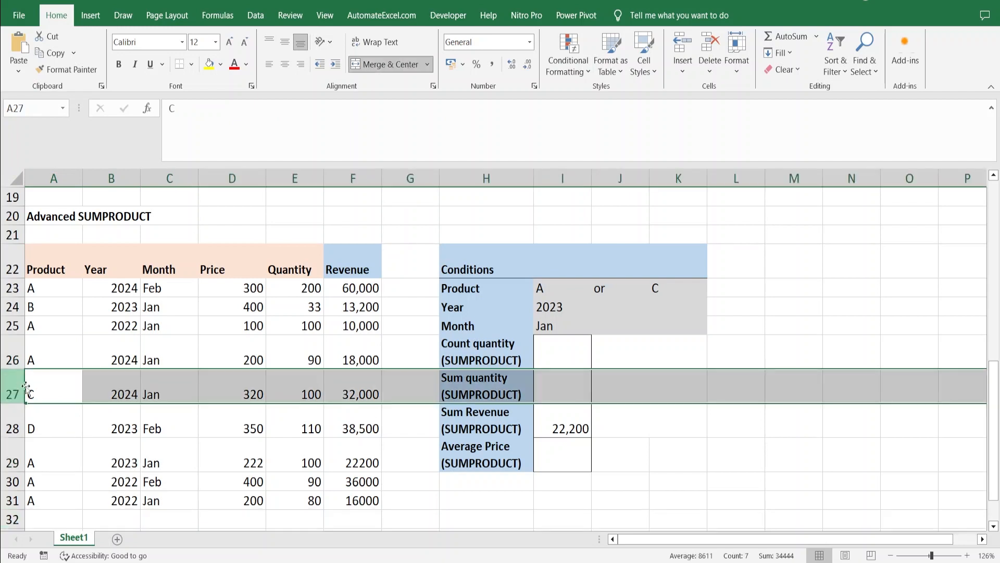
left_click(42, 388)
left_click(70, 453)
left_click_drag(69, 453, 117, 422)
left_click_drag(50, 457, 104, 465)
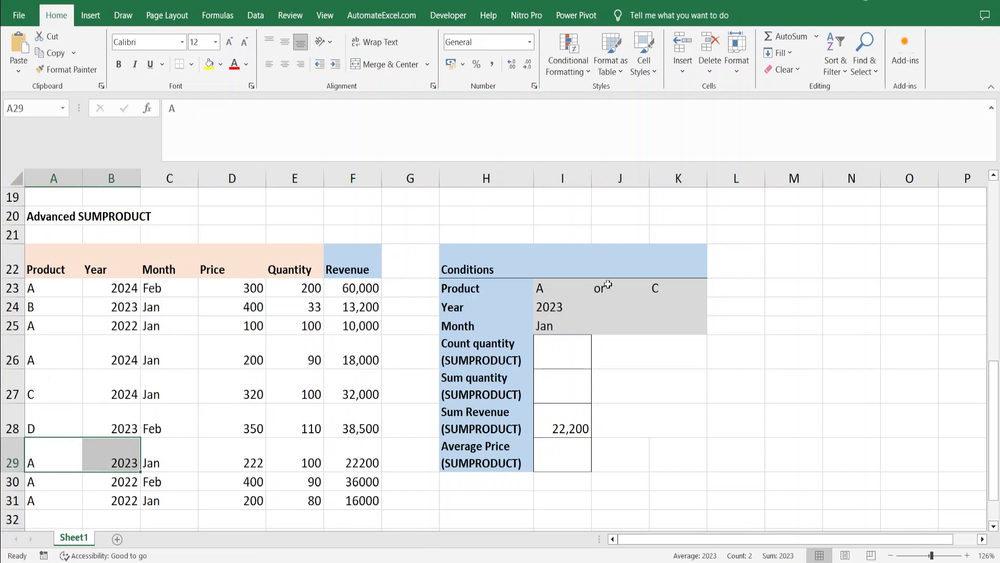
left_click(341, 455)
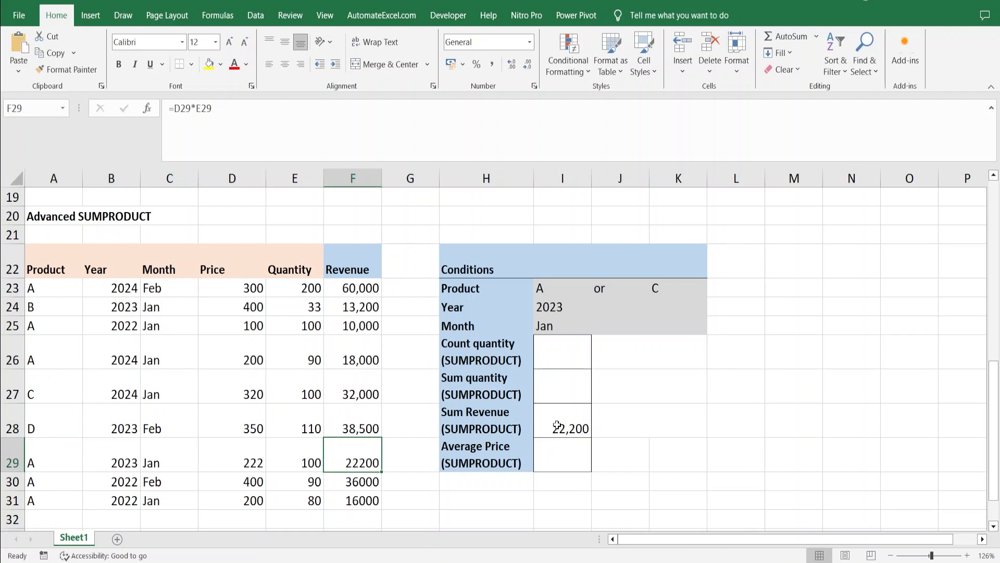
Step: Set the Year condition in cell I24 to 2024
left_click(555, 311)
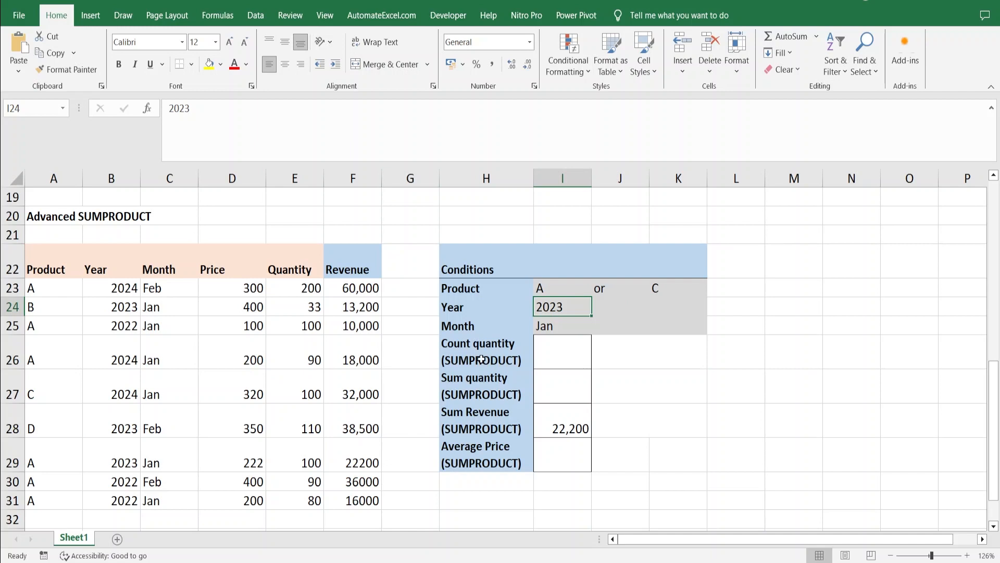
type("2023")
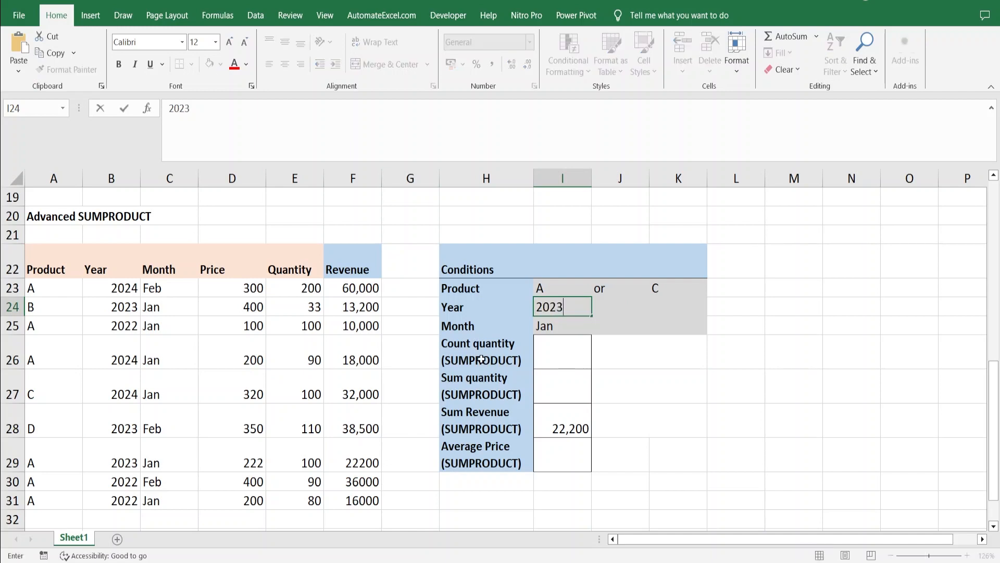
key("BackSpace")
type("4")
key("Return")
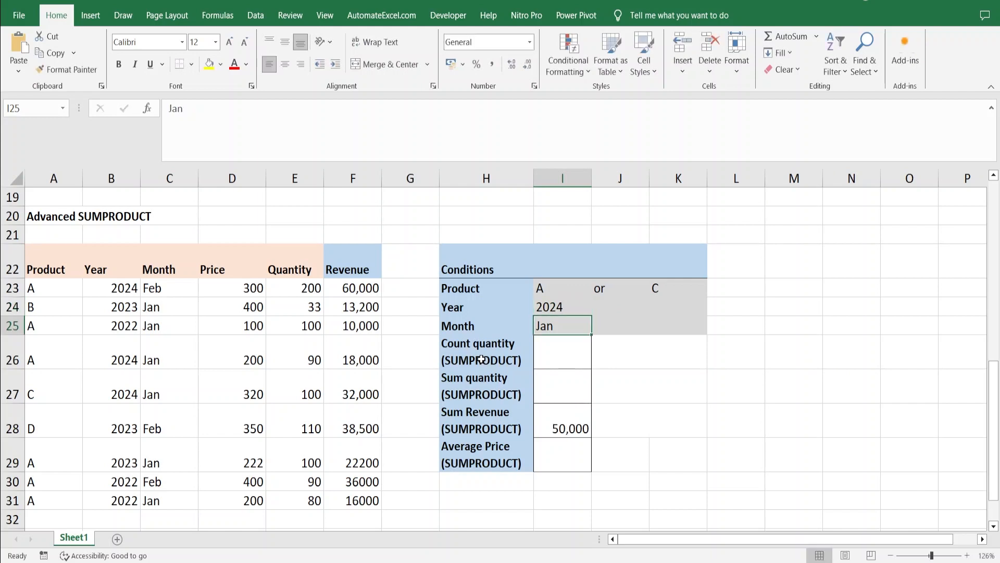
Step: Check the Sum Revenue cell I28 against the product, year and month entries and the combined revenue of rows 26 and 27
left_click(587, 426)
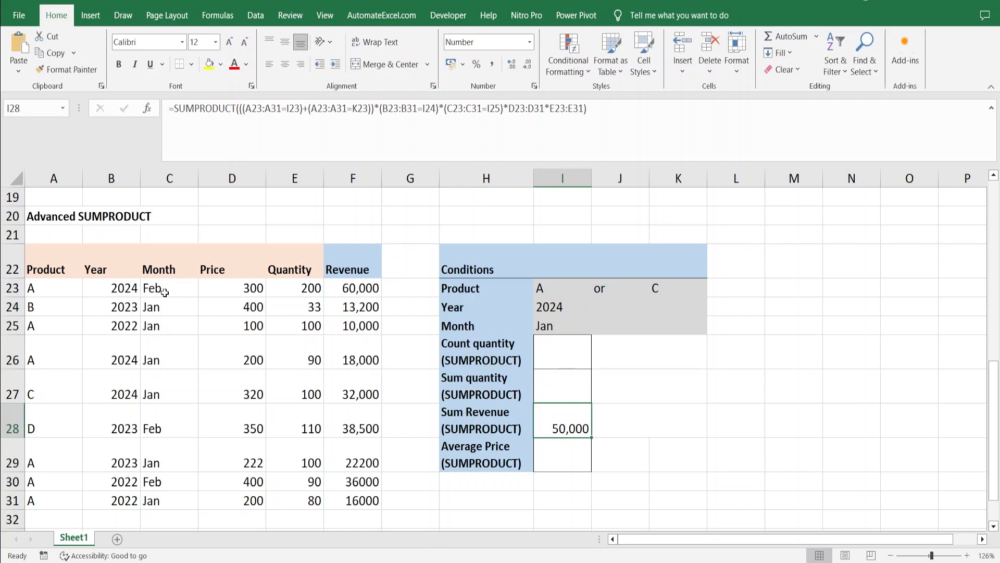
left_click(50, 282)
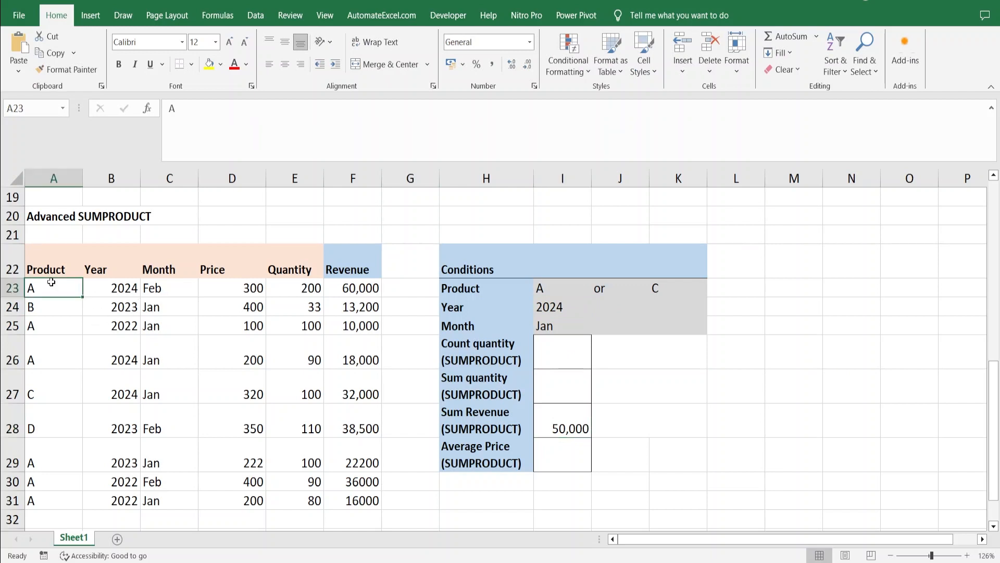
left_click(102, 286)
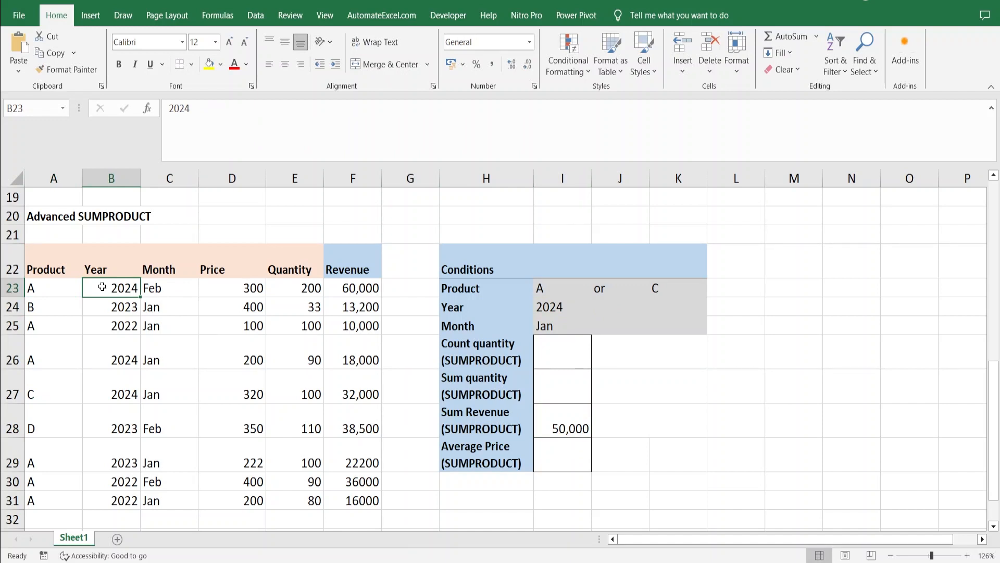
left_click(172, 288)
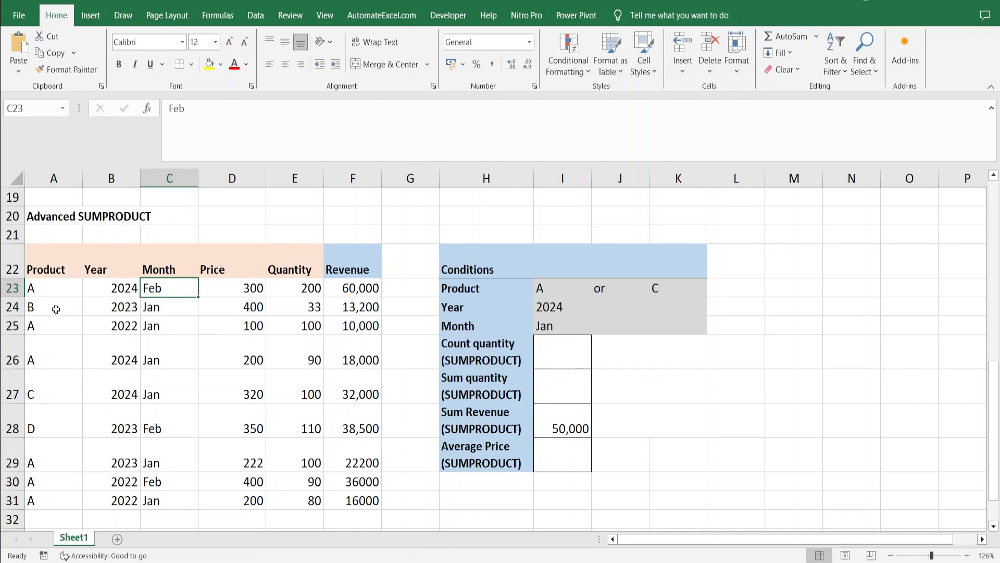
left_click_drag(37, 356, 163, 353)
left_click(337, 349)
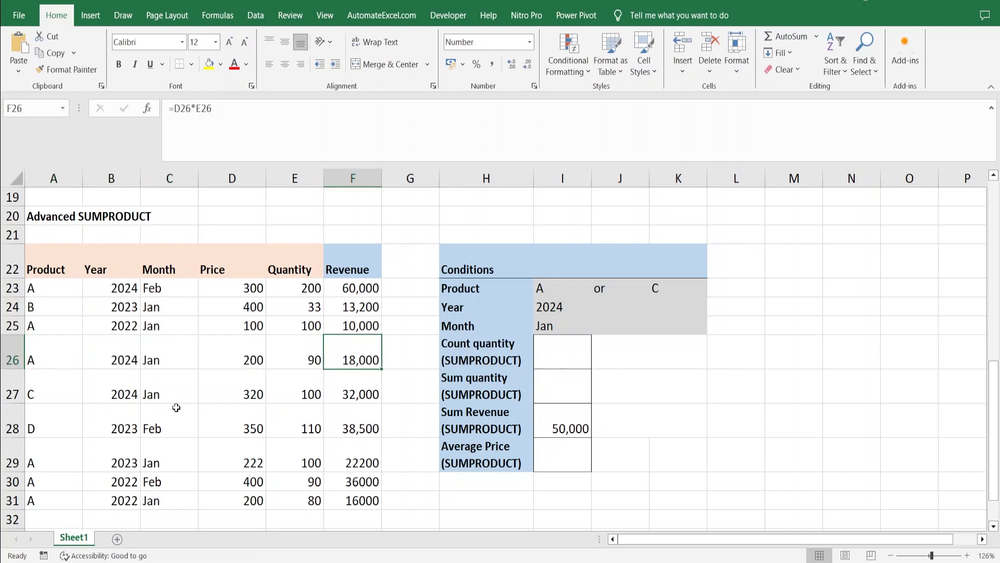
left_click(346, 395, "ctrl")
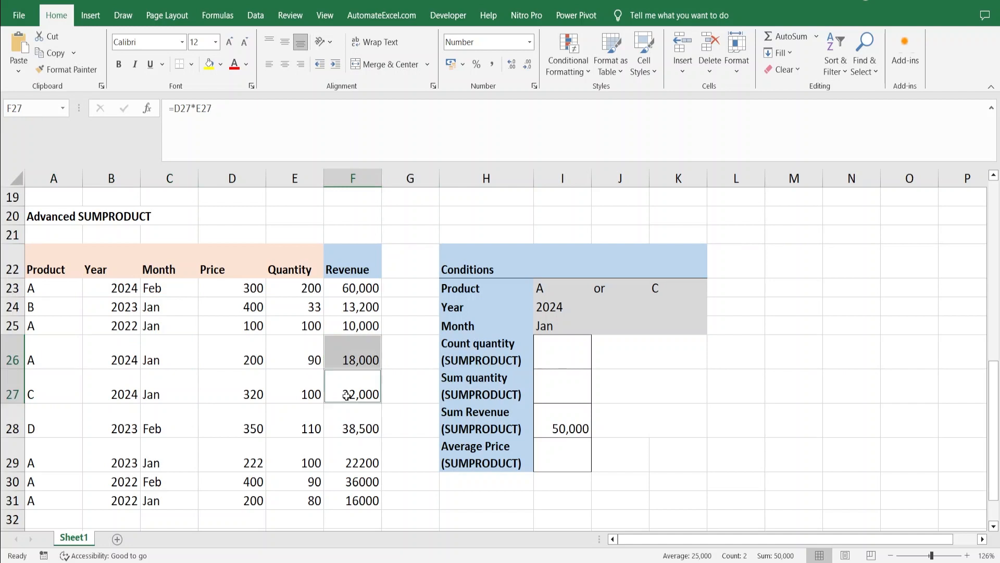
left_click(566, 417)
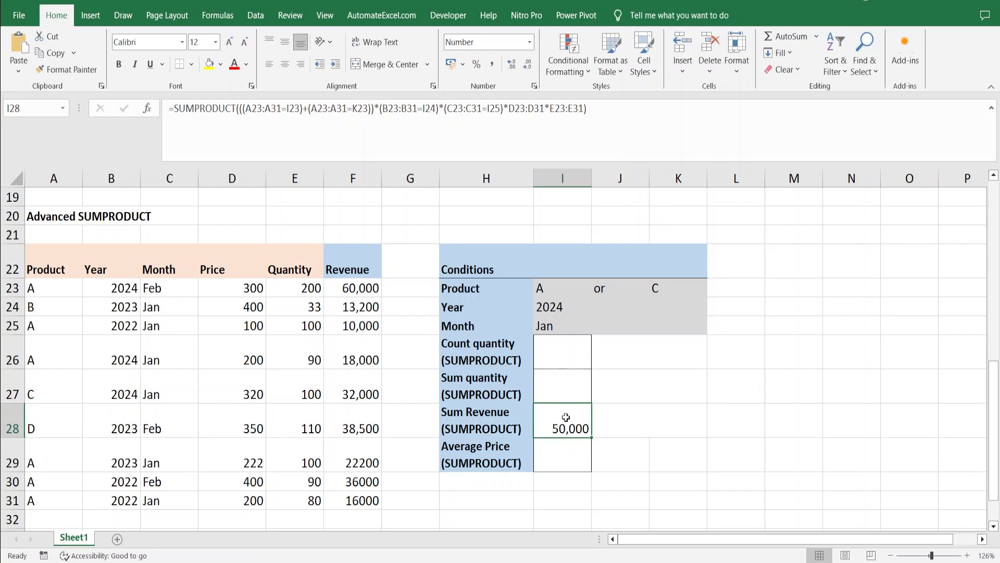
double_click(566, 417)
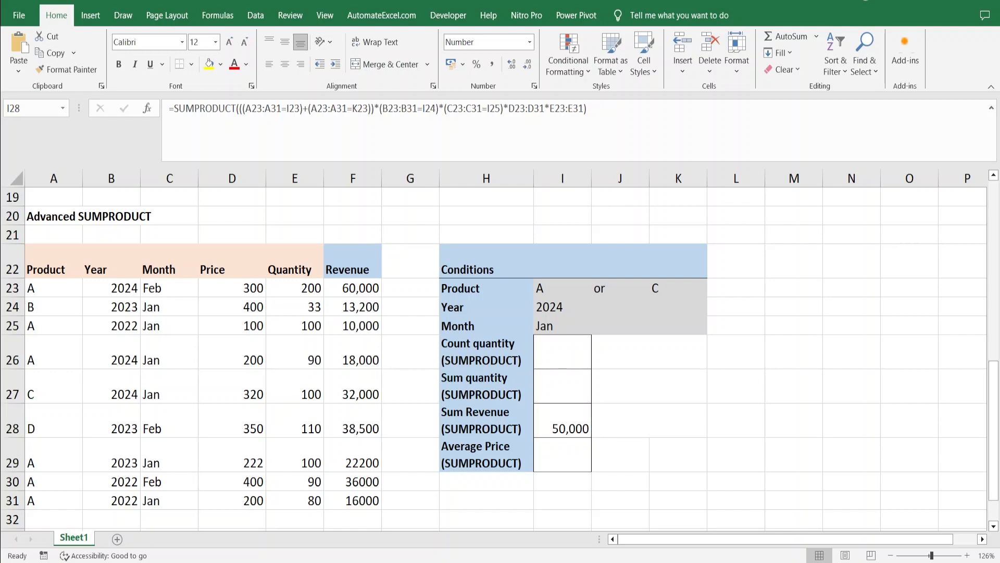